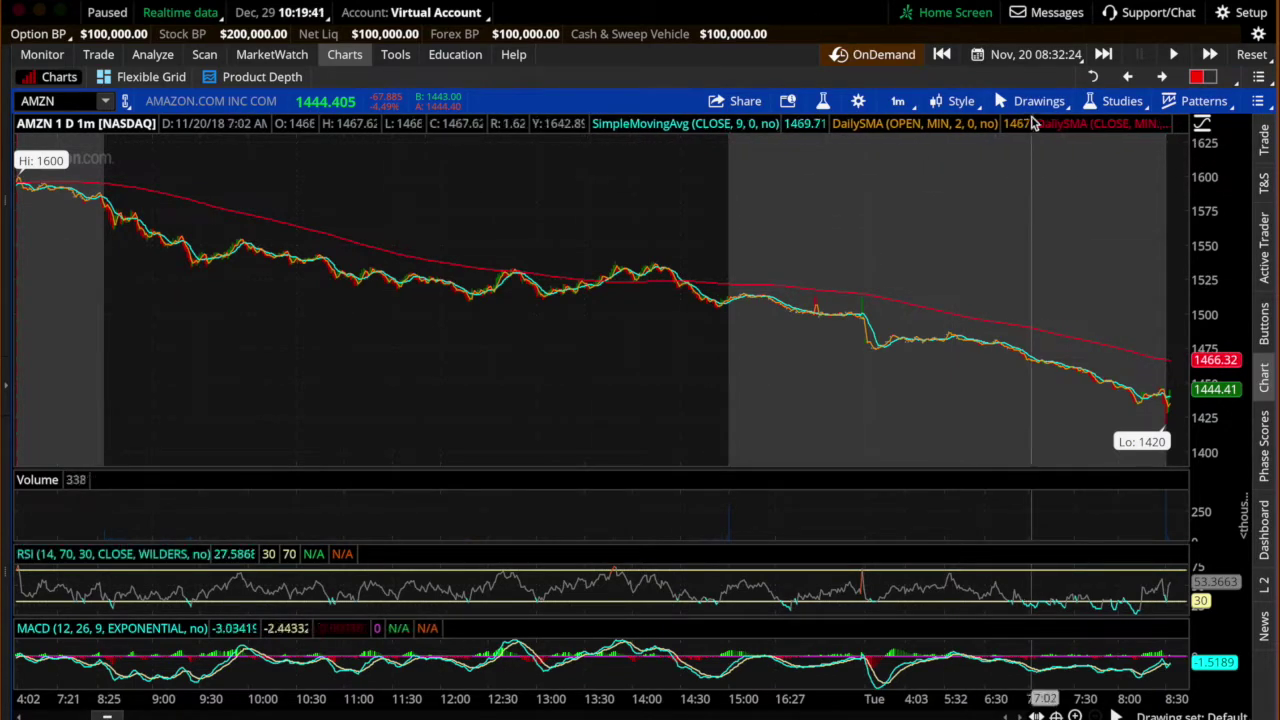
Set the OnDemand replay time to 09:00:24 on Nov 20 and start the playback.
left_click(1060, 56)
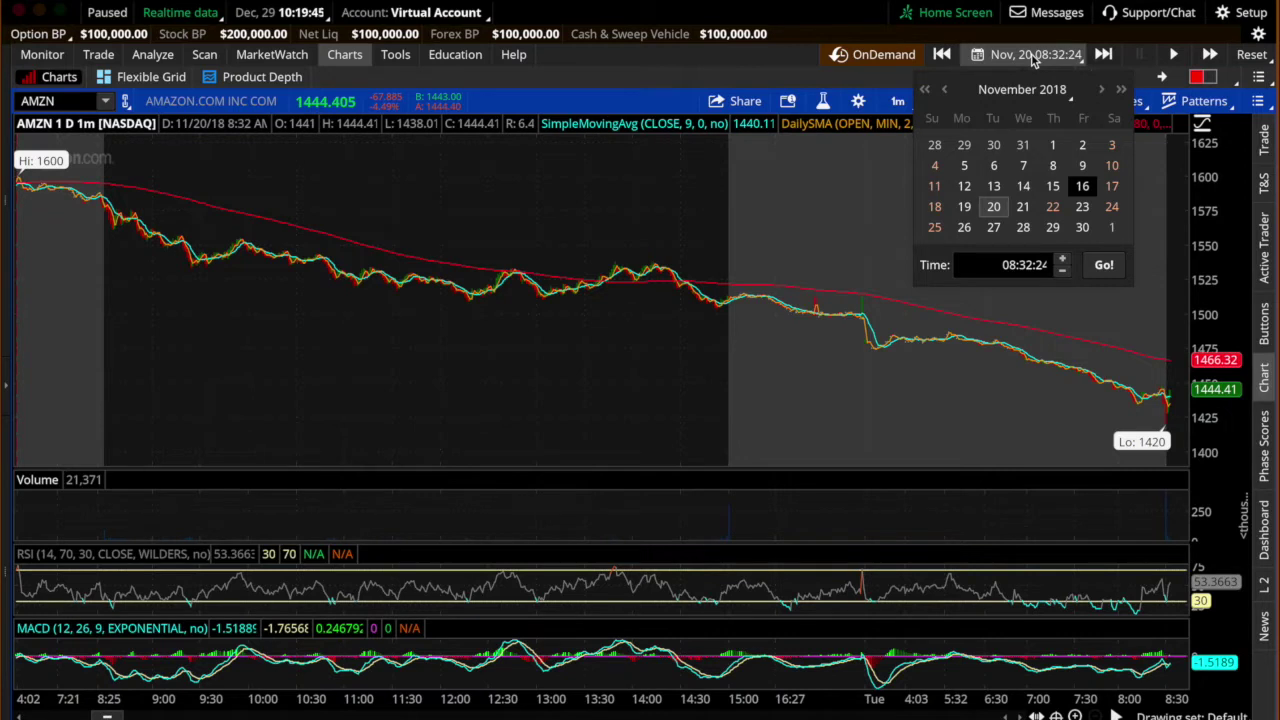
left_click(1024, 264)
left_click(1010, 265)
type("09")
left_click(1027, 264)
type("00")
left_click(1102, 265)
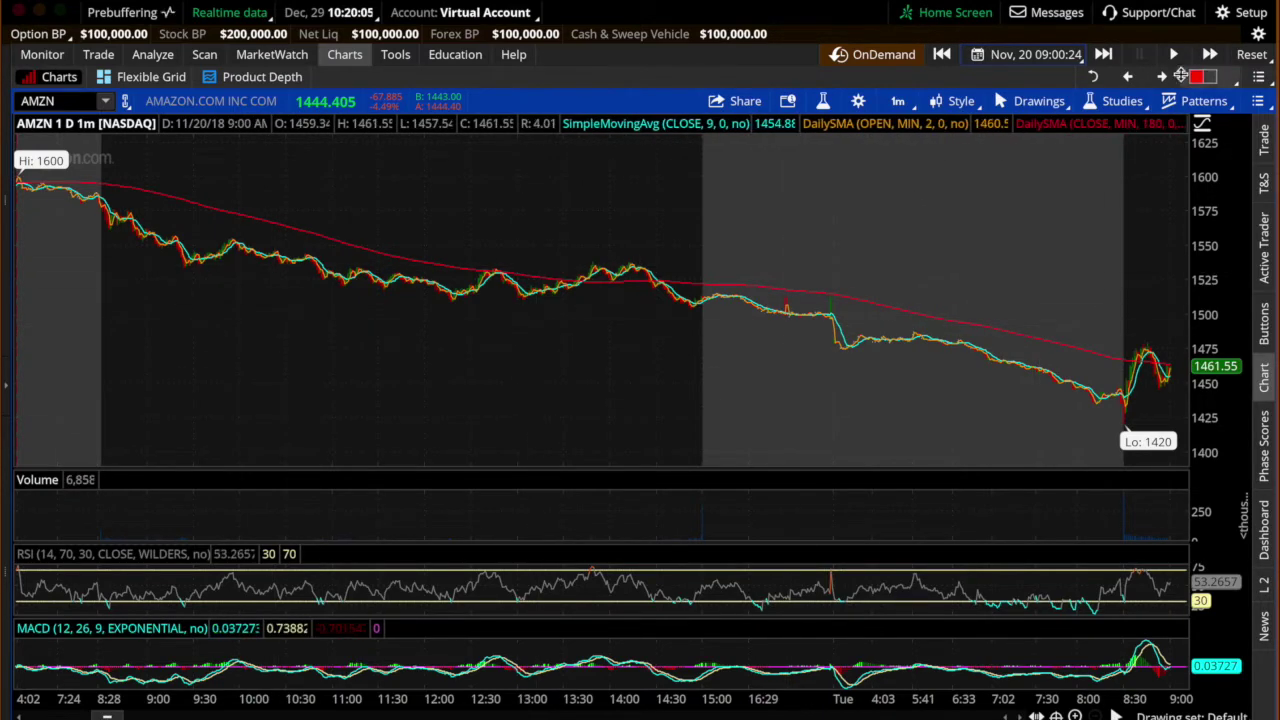
left_click(1180, 53)
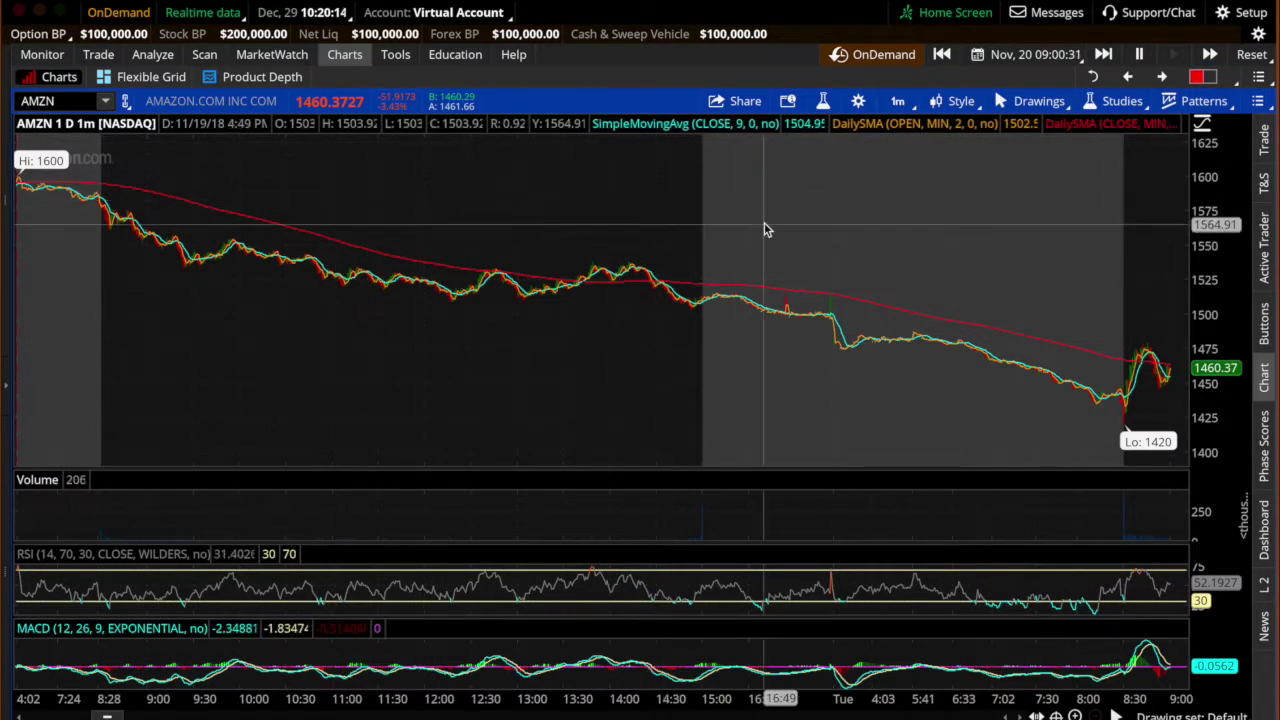
Open the AMZN option chain for trading and limit it to 12 strikes.
left_click(98, 56)
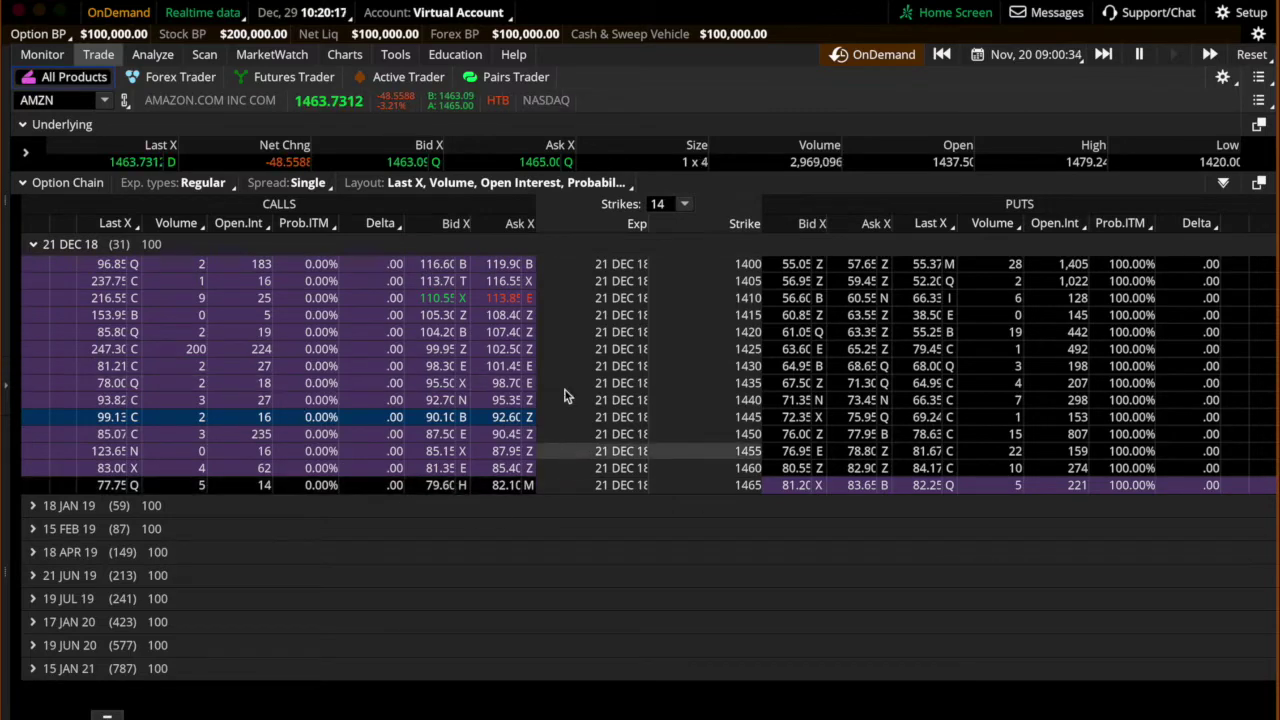
left_click(670, 204)
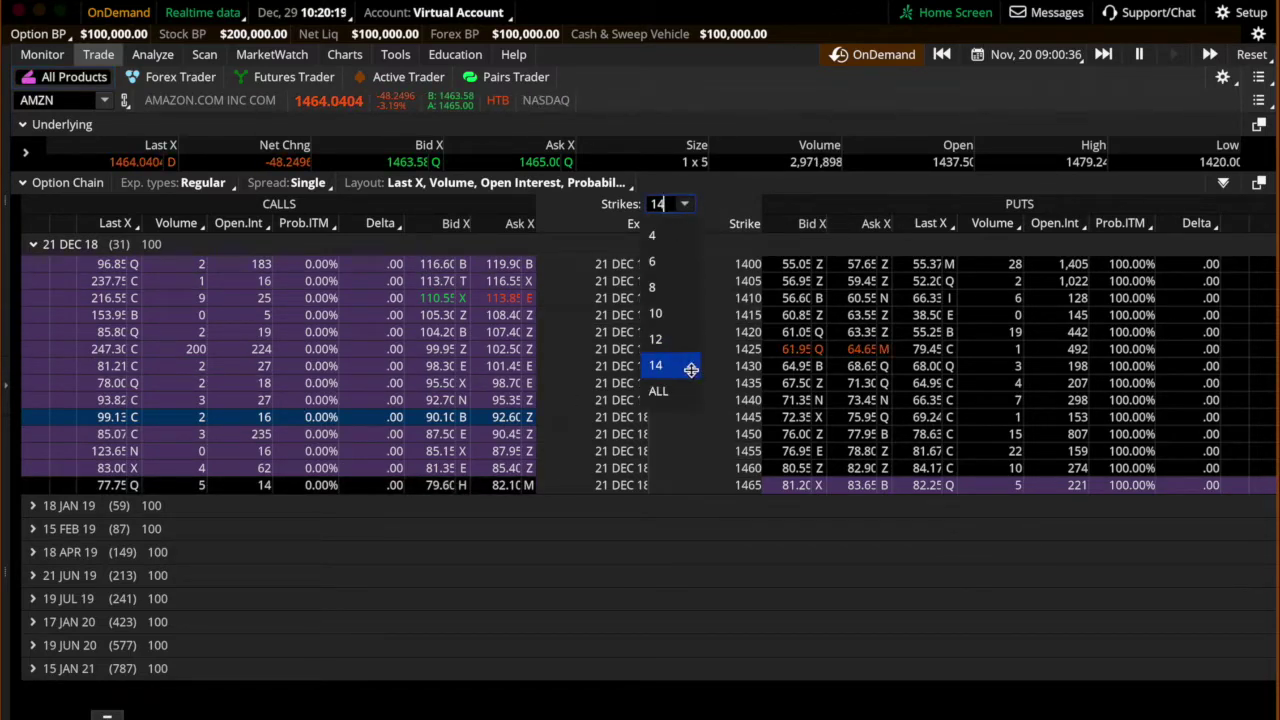
left_click(676, 340)
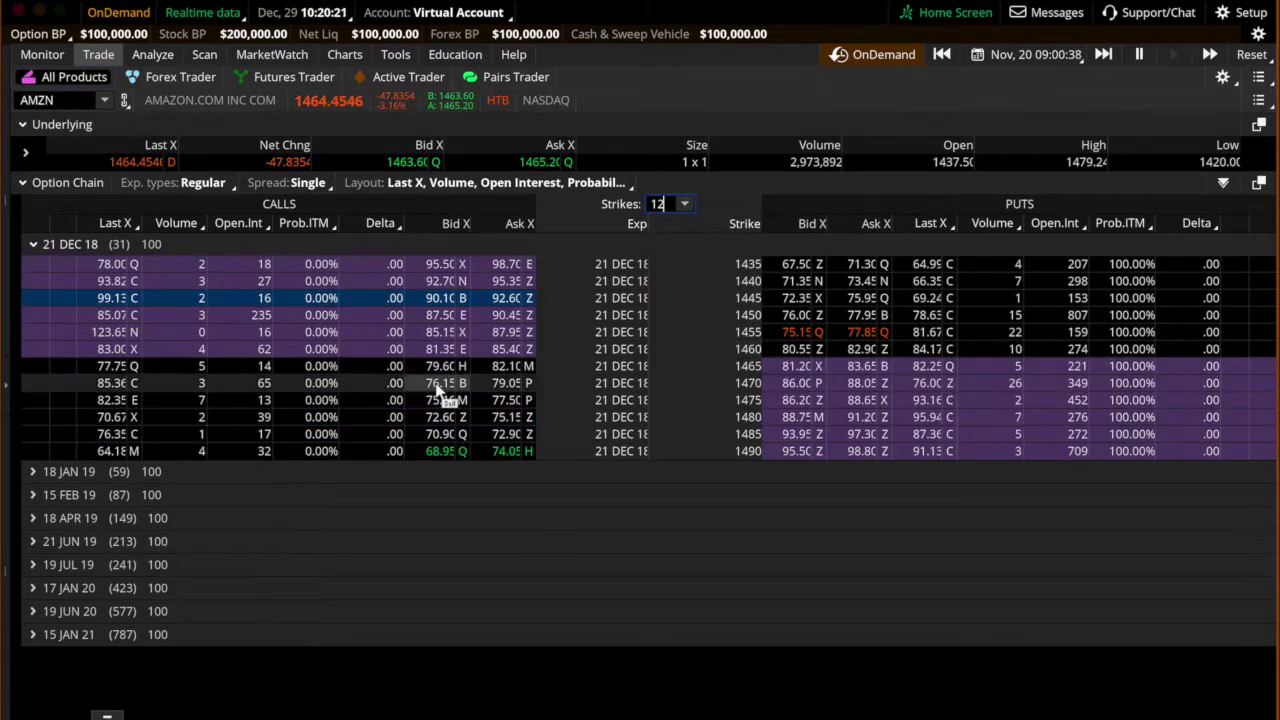
Display ALL strikes in the AMZN option chain and look through the 21 DEC 18 contracts.
left_click(672, 204)
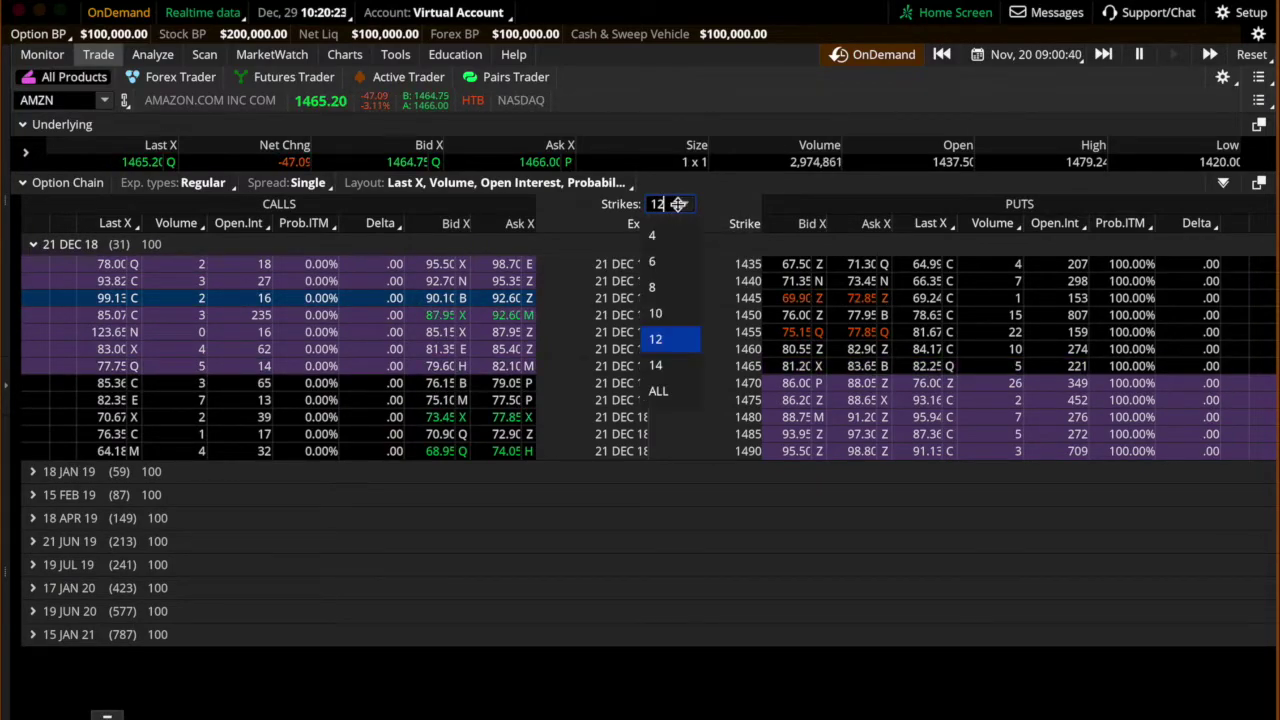
left_click(679, 393)
scroll(440, 370, "down", 15)
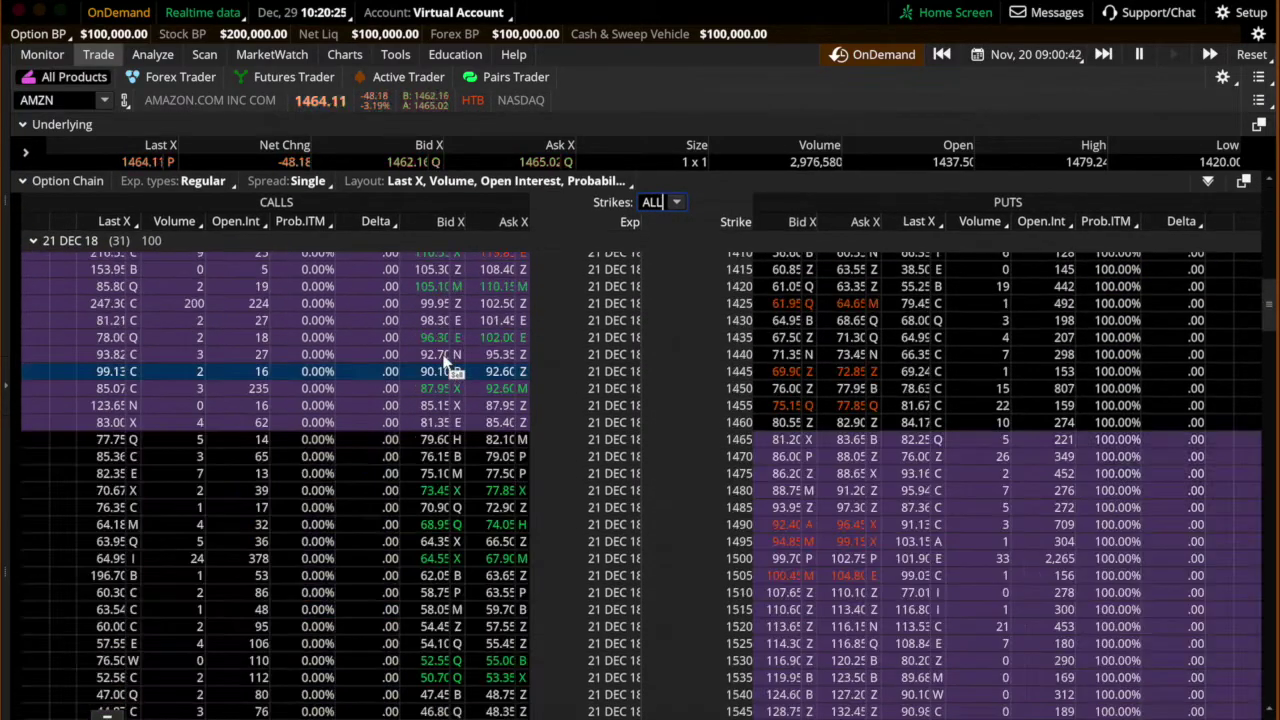
scroll(450, 366, "up", 20)
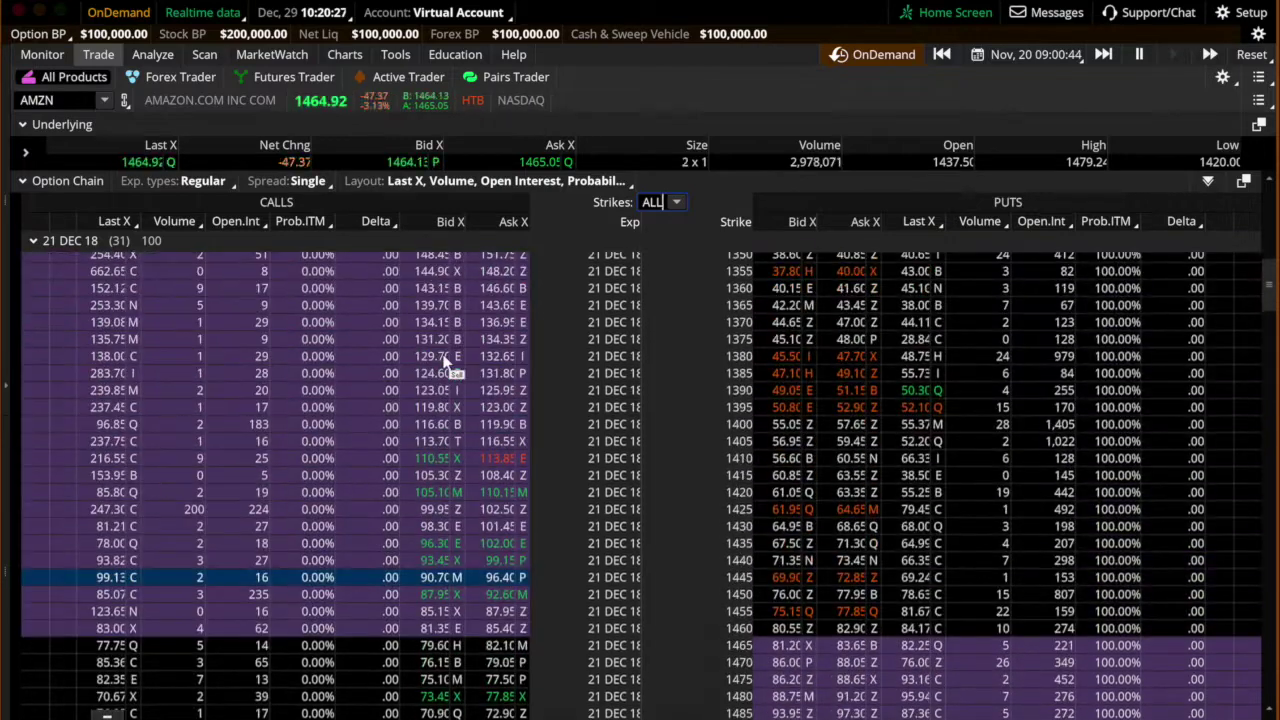
Reduce the option chain to 10 strikes, and settle on 12 strikes.
left_click(674, 203)
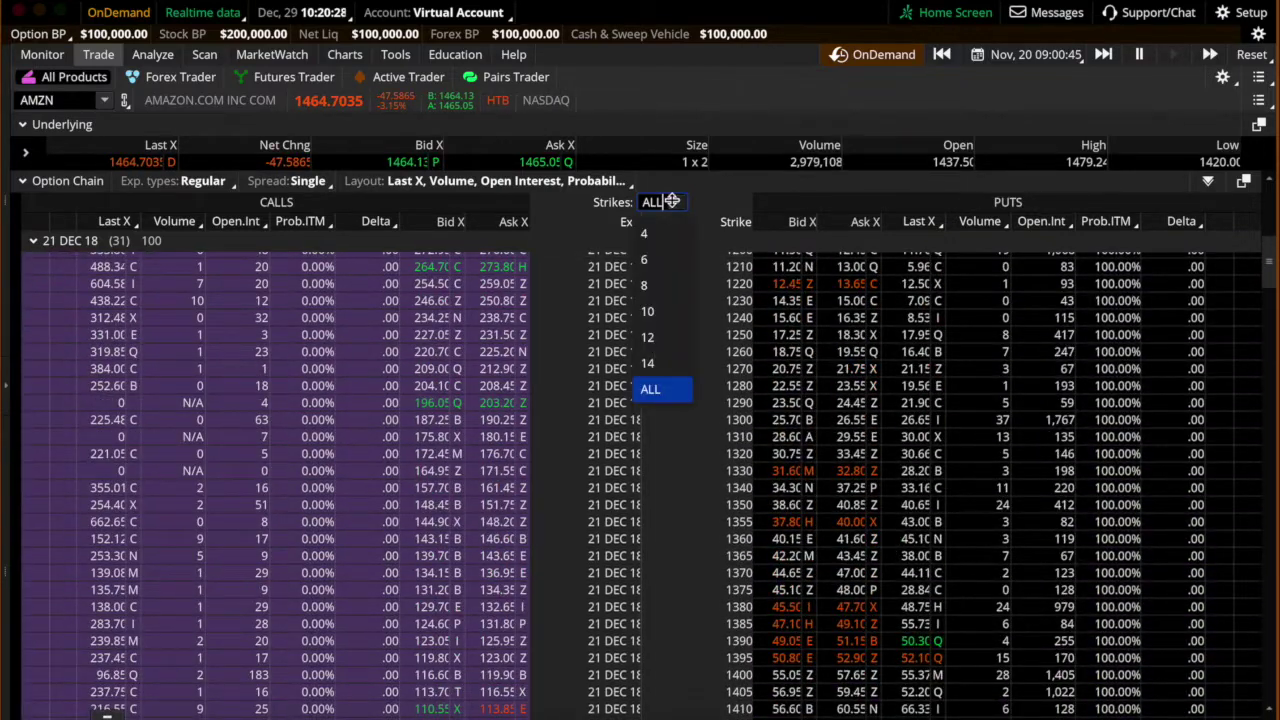
left_click(668, 313)
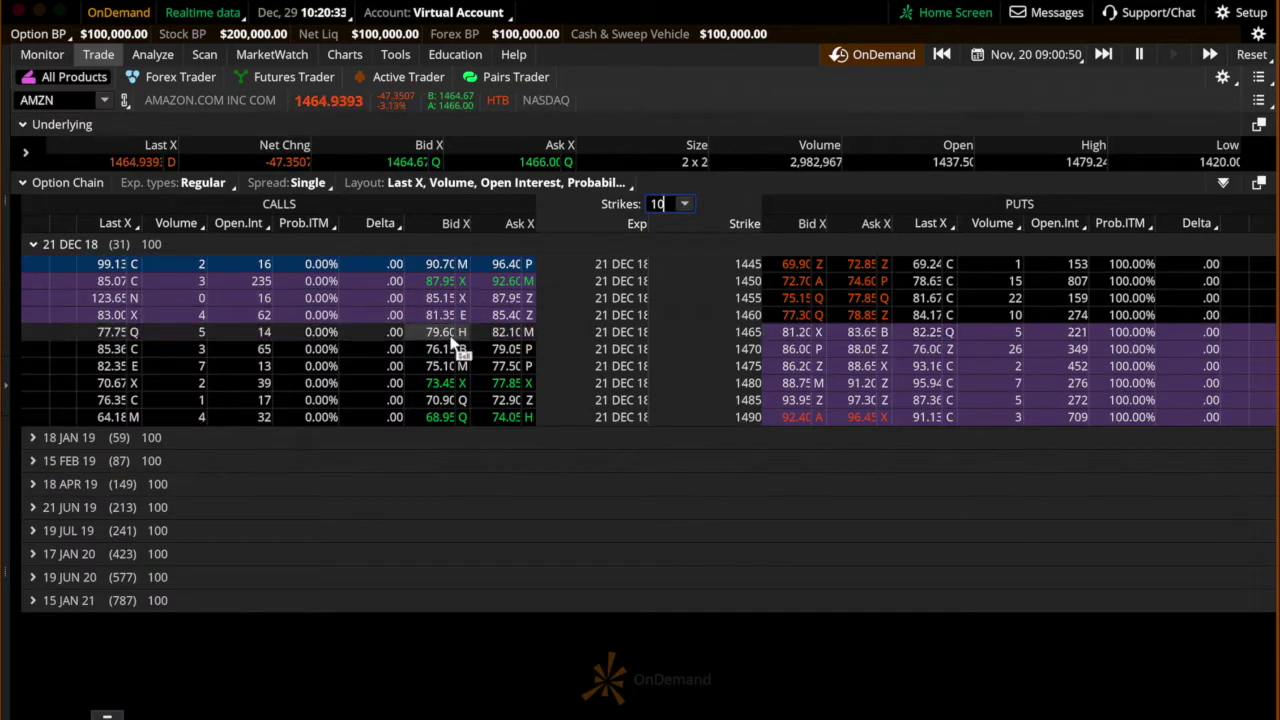
left_click(684, 204)
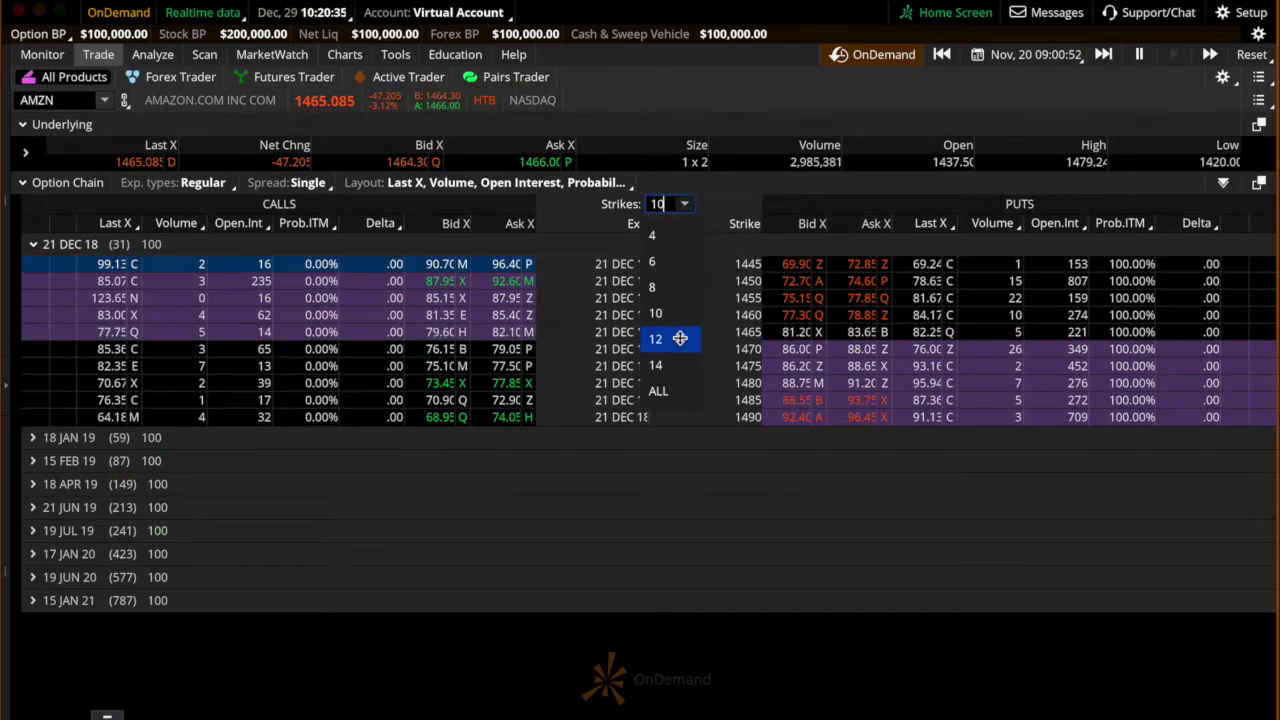
left_click(679, 339)
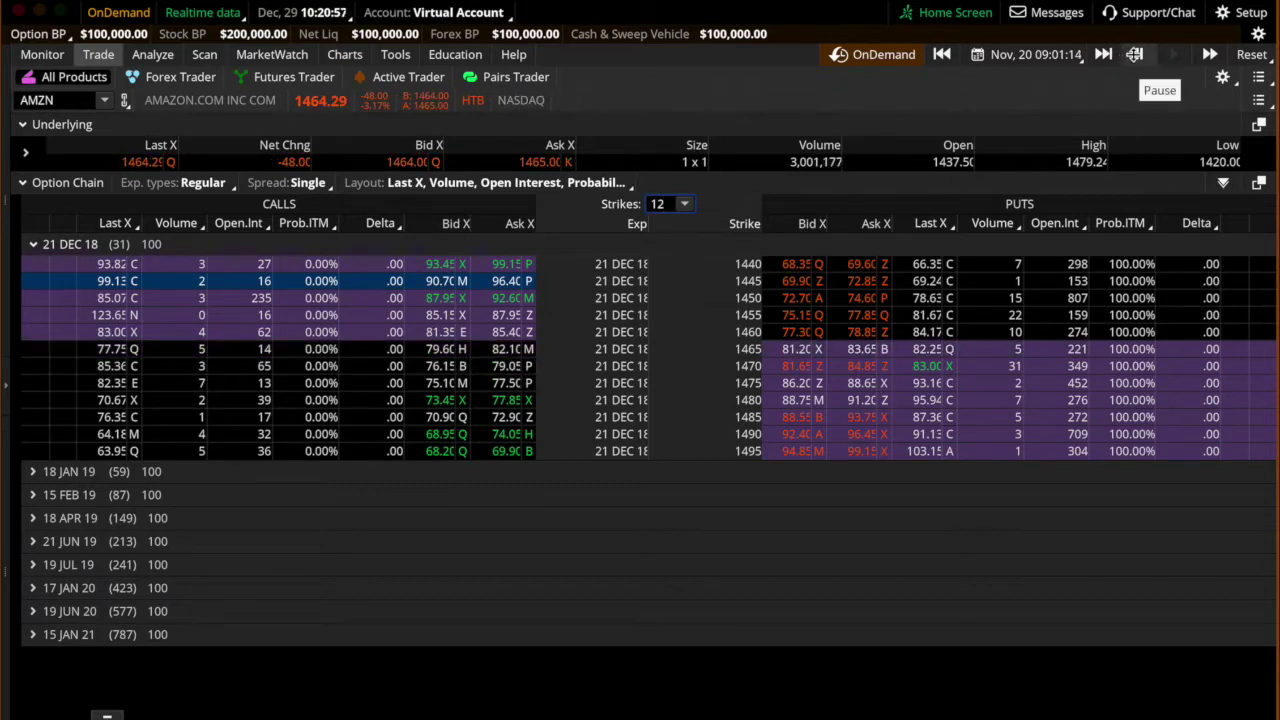
Create a custom buy order with an OCO bracket for the AMZN 21 DEC 18 1465 call.
left_click(514, 351)
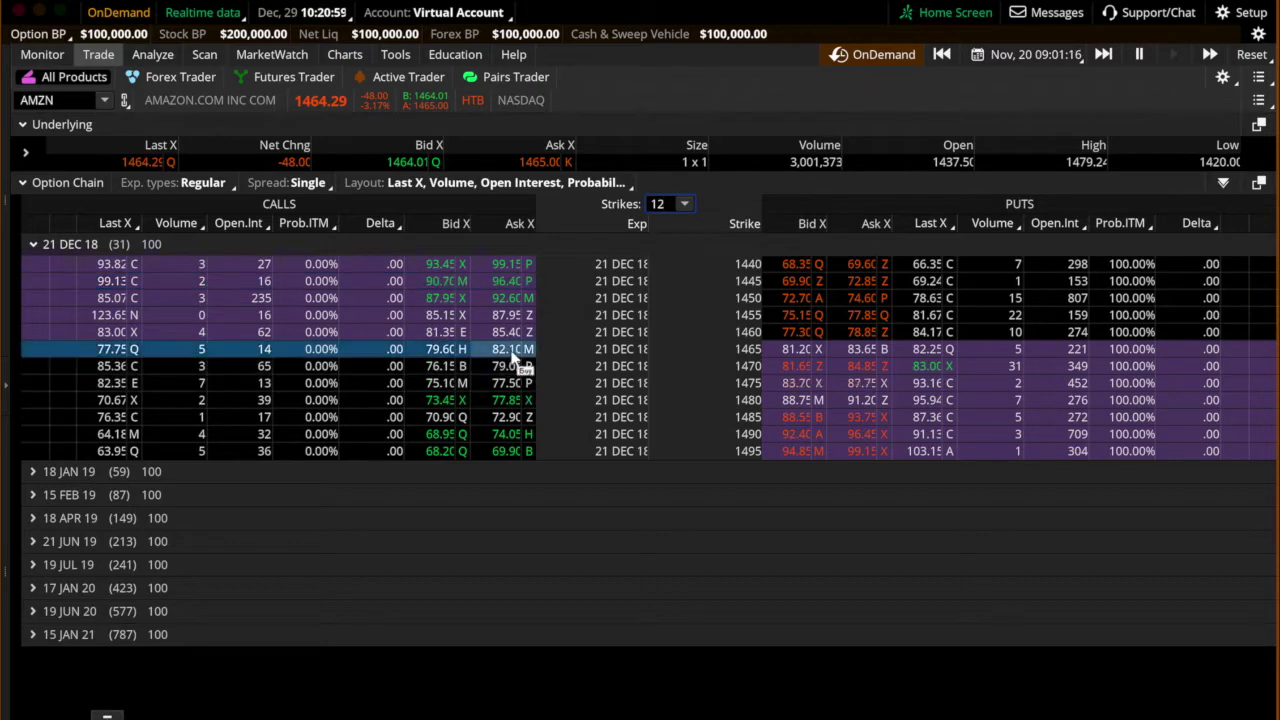
right_click(518, 360)
mouse_move(552, 370)
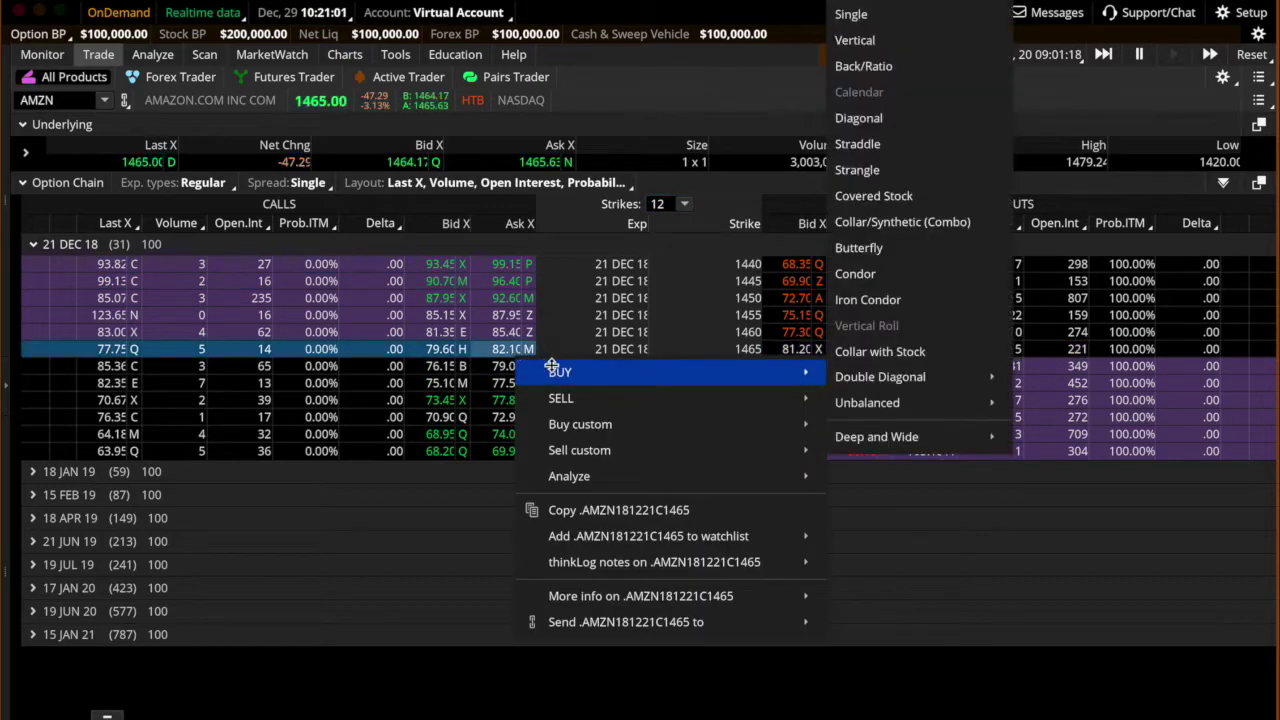
mouse_move(551, 423)
left_click(884, 424)
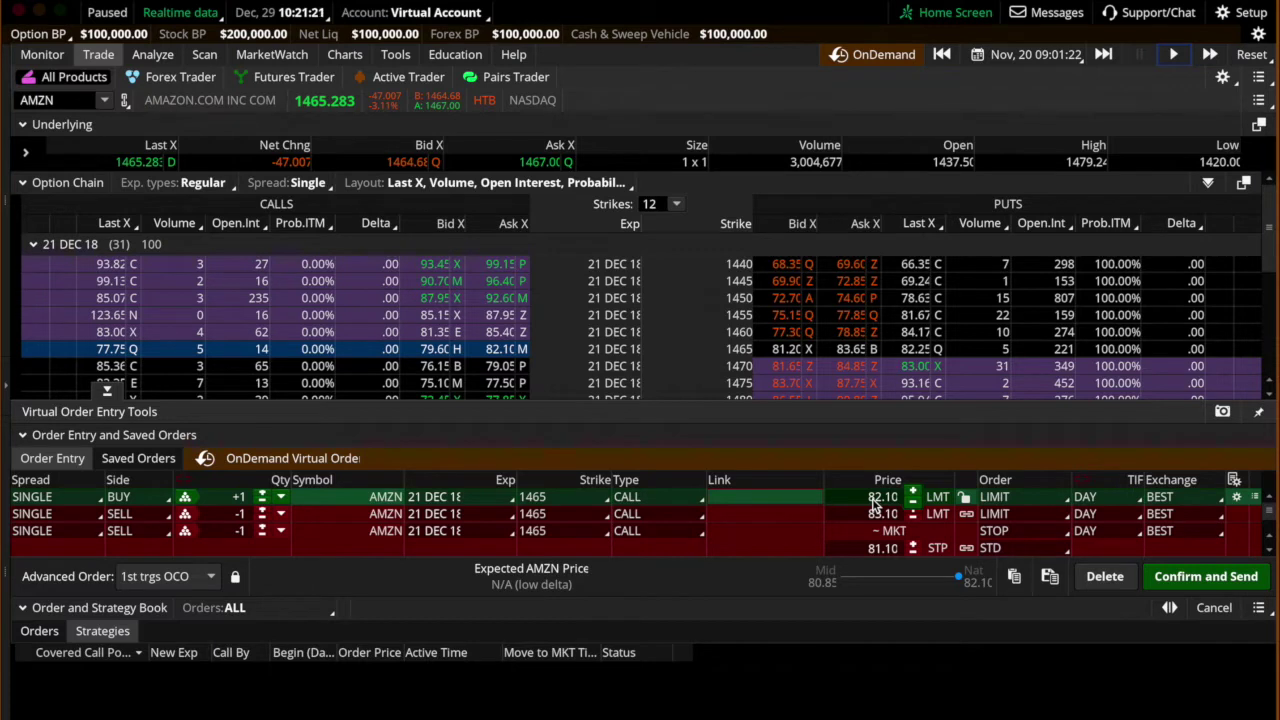
left_click(1051, 497)
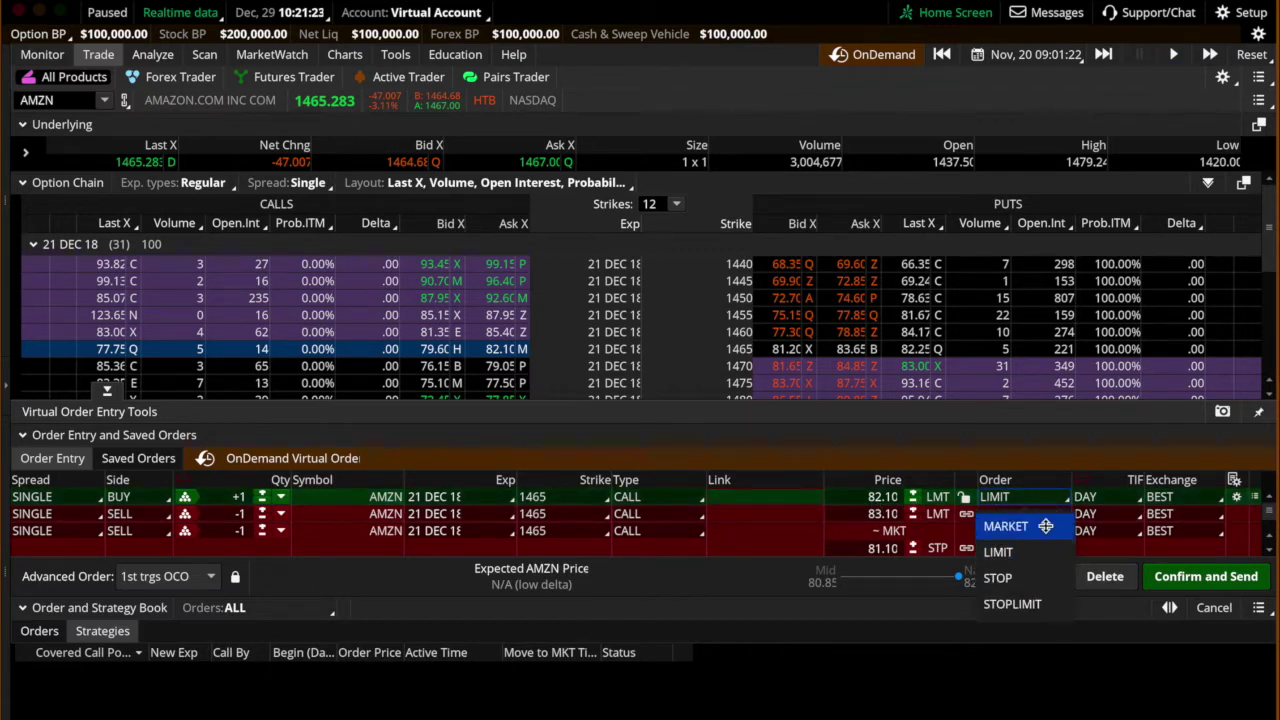
left_click(1047, 500)
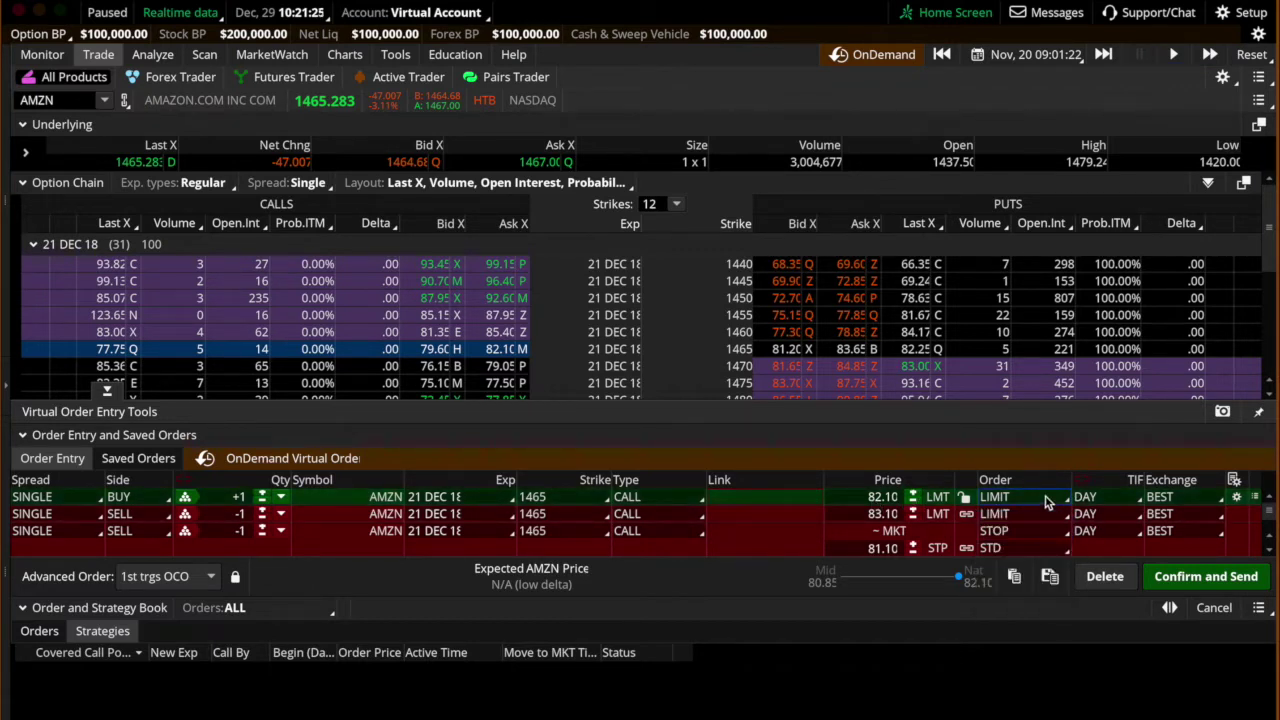
left_click(1085, 497)
left_click(1088, 499)
Set the limit sell order's price to 84.00 and its time in force to GTC.
left_click(860, 515)
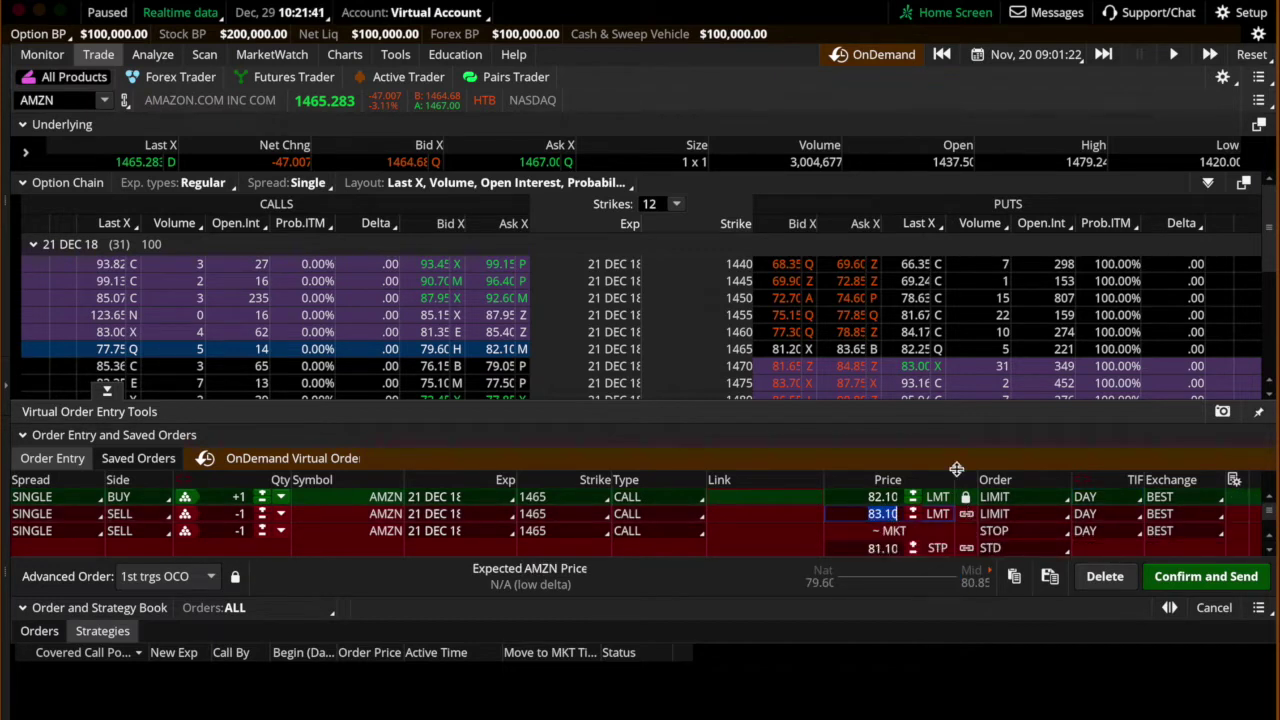
type("84.10")
key("Return")
left_click(913, 517)
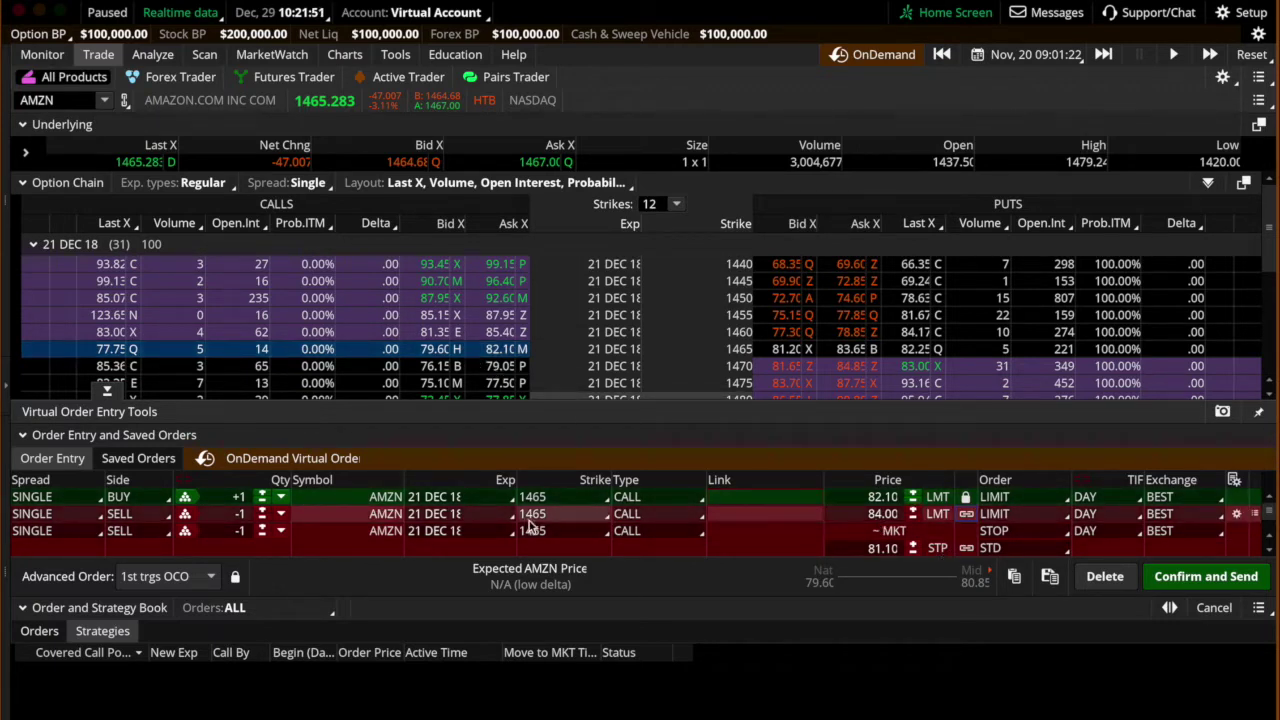
left_click(1100, 514)
left_click(1092, 571)
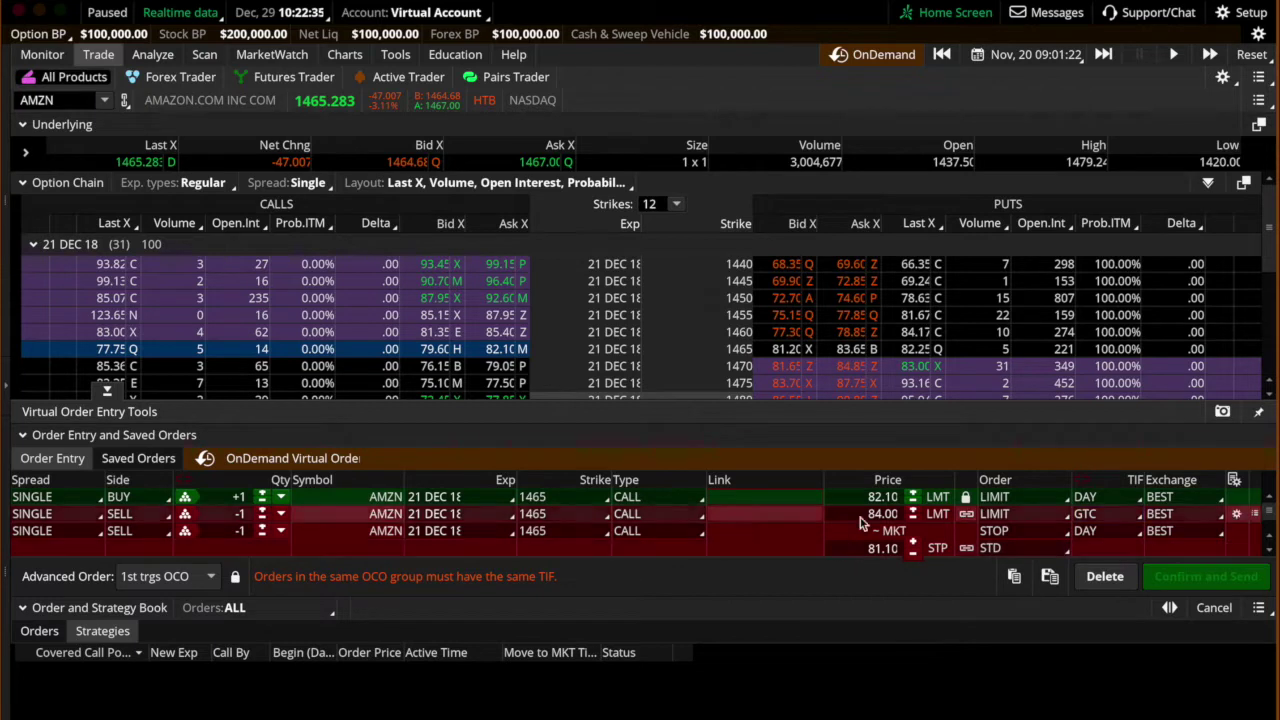
Set the stop sell order to 80.00 with GTC time in force, and send the complete bracket order.
left_click(865, 547)
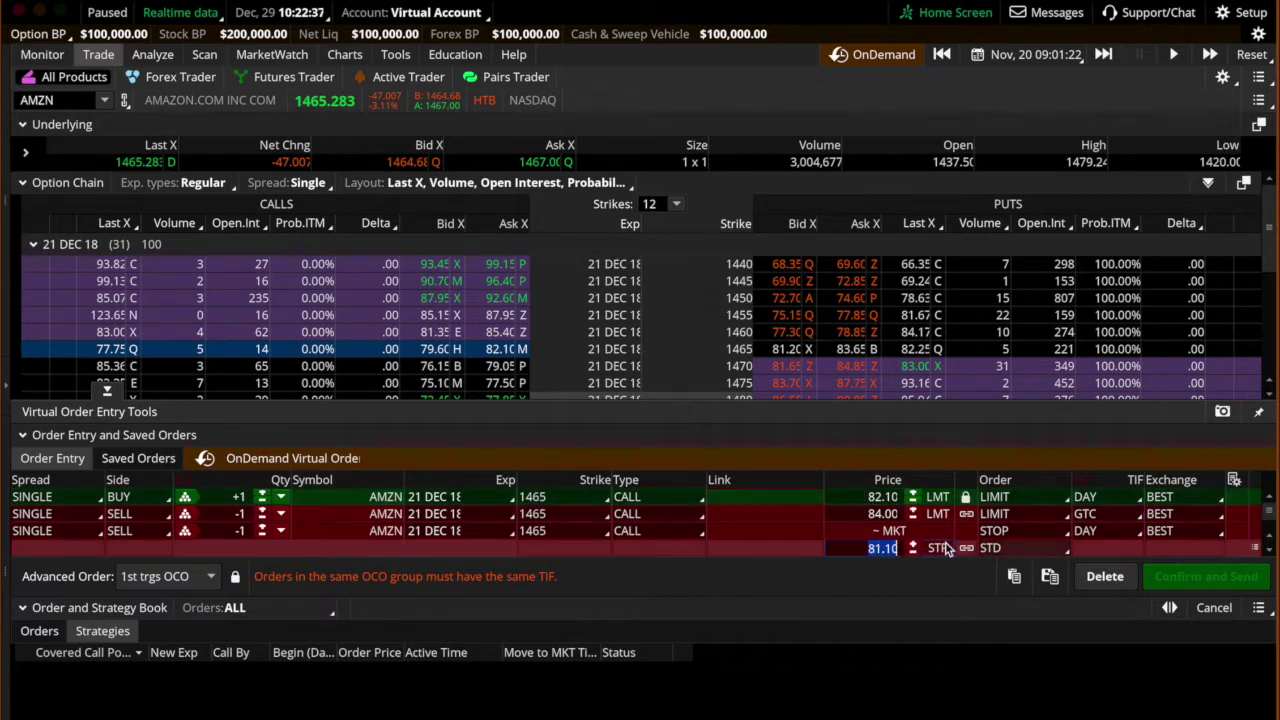
type("80")
left_click(1105, 535)
left_click(1097, 584)
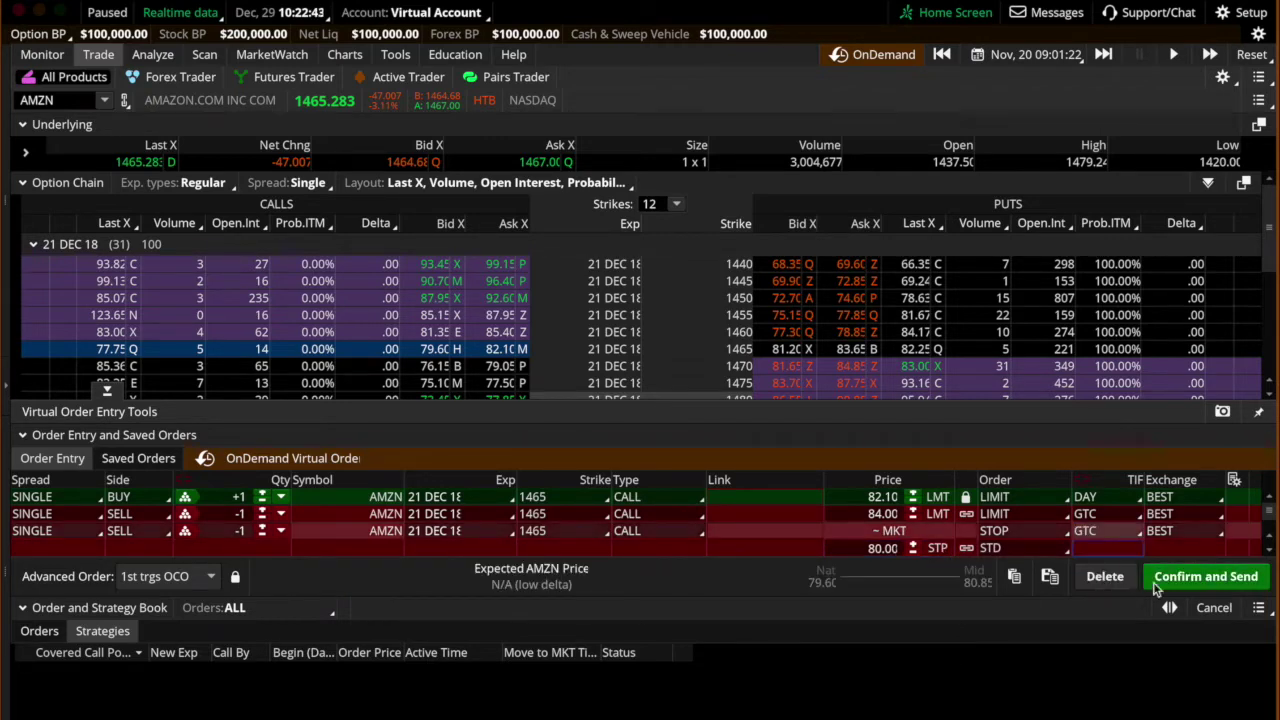
left_click(1205, 577)
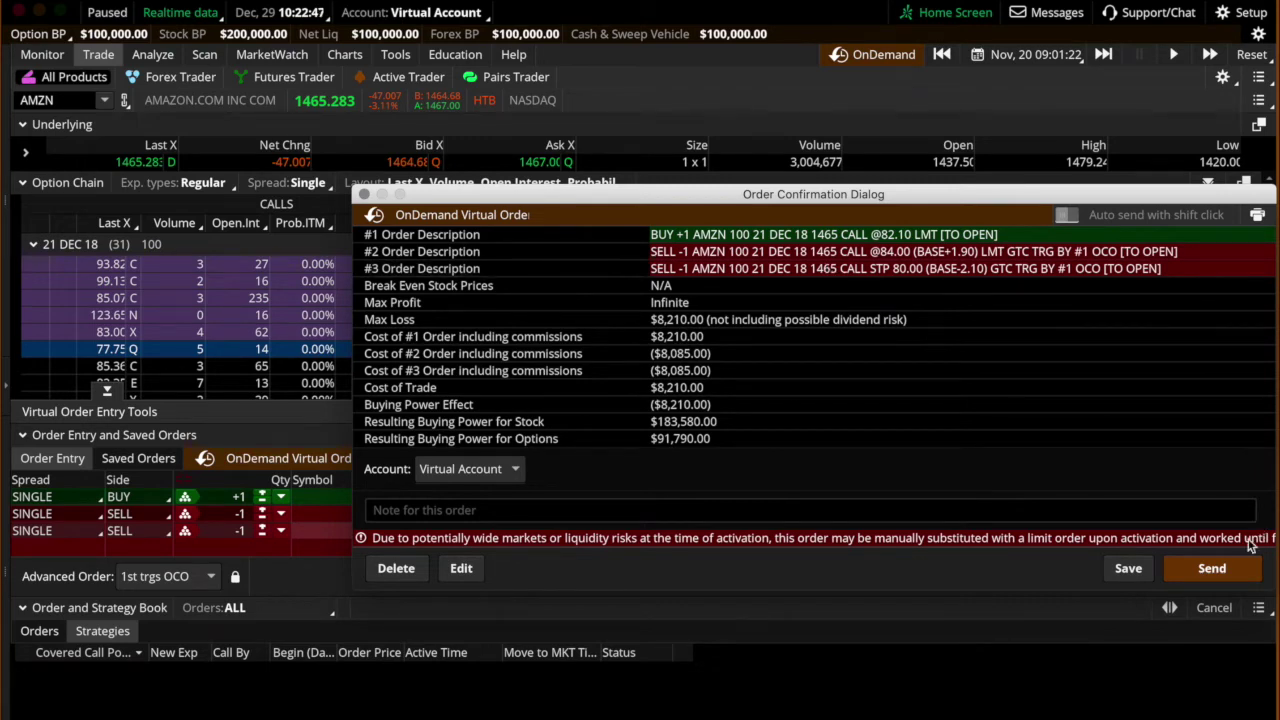
left_click(1211, 568)
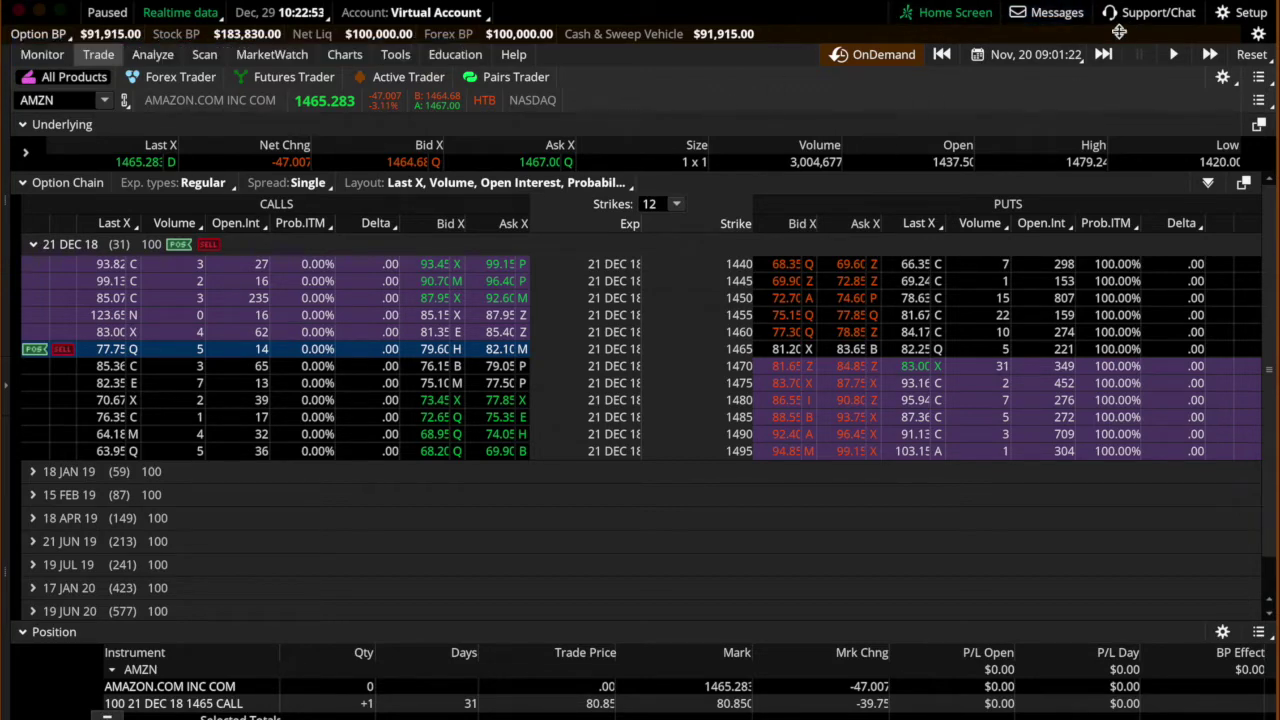
Open the AMZN chart, zoom in on its candles, and reset it to the 1 D : 1m time frame.
left_click(343, 54)
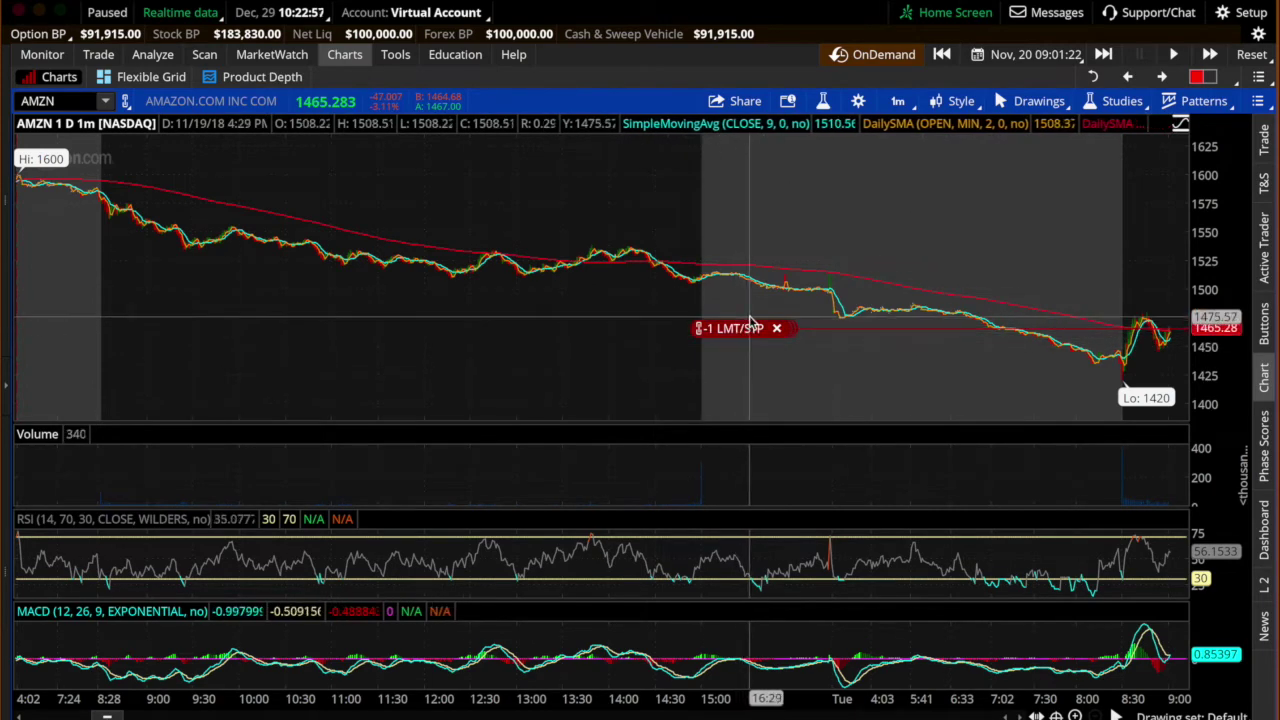
left_click_drag(829, 320, 1143, 320)
left_click_drag(818, 220, 1238, 217)
left_click_drag(543, 214, 846, 214)
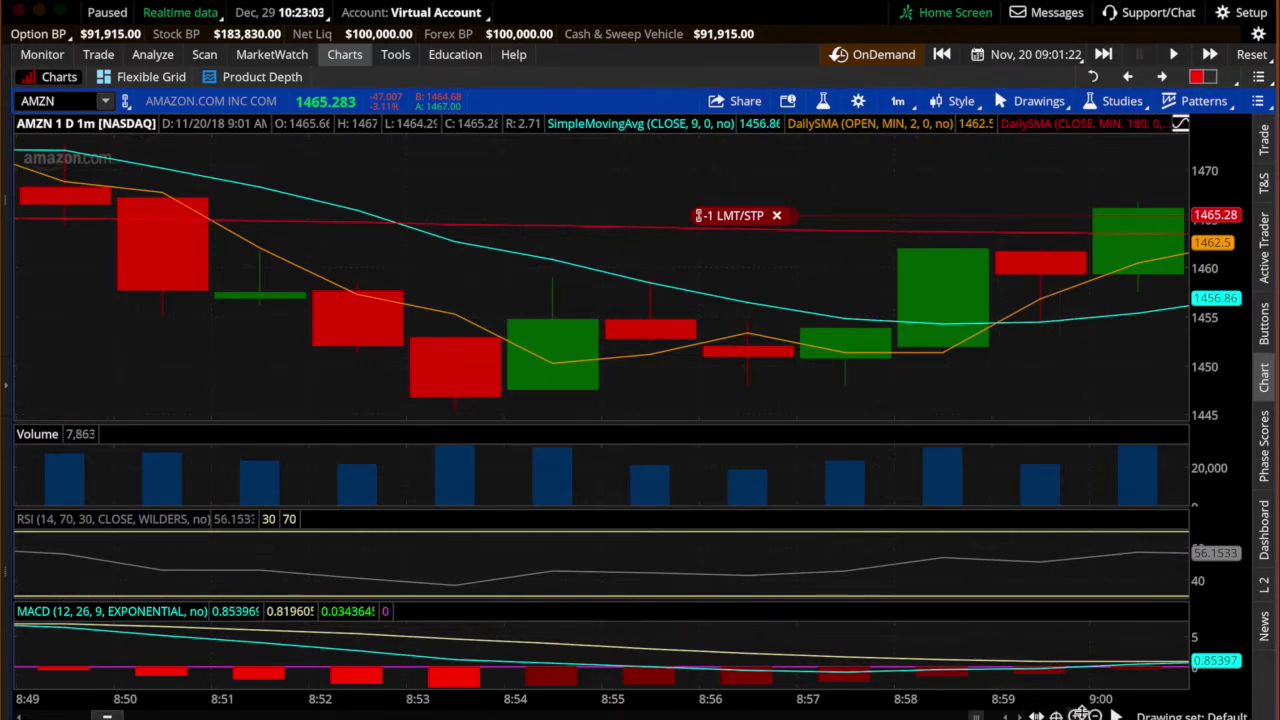
left_click(1074, 716)
left_click(1074, 716)
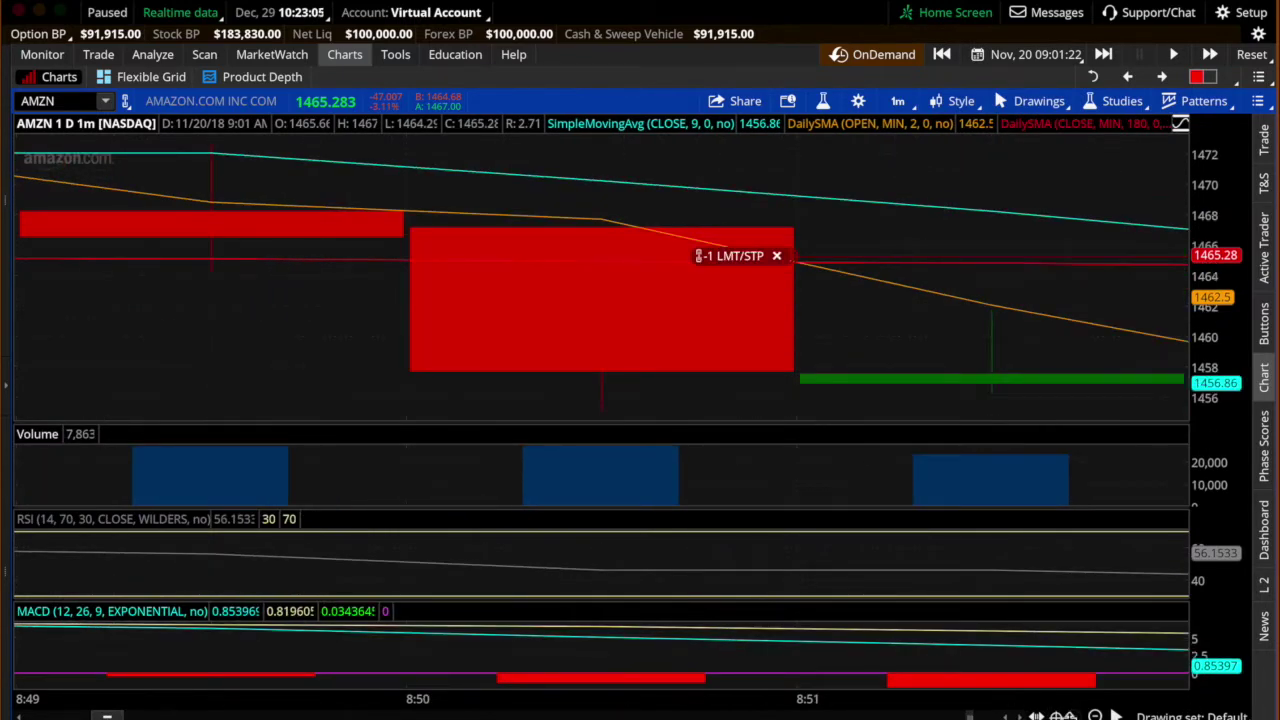
left_click(897, 101)
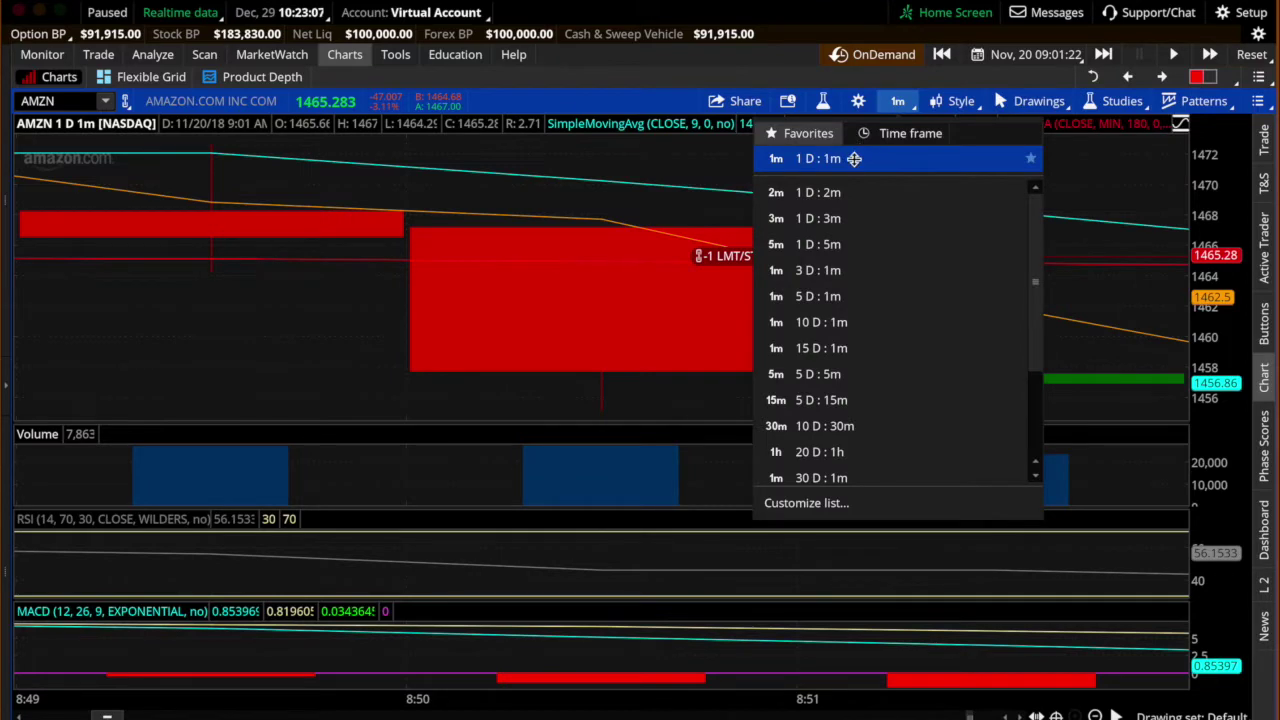
left_click(894, 157)
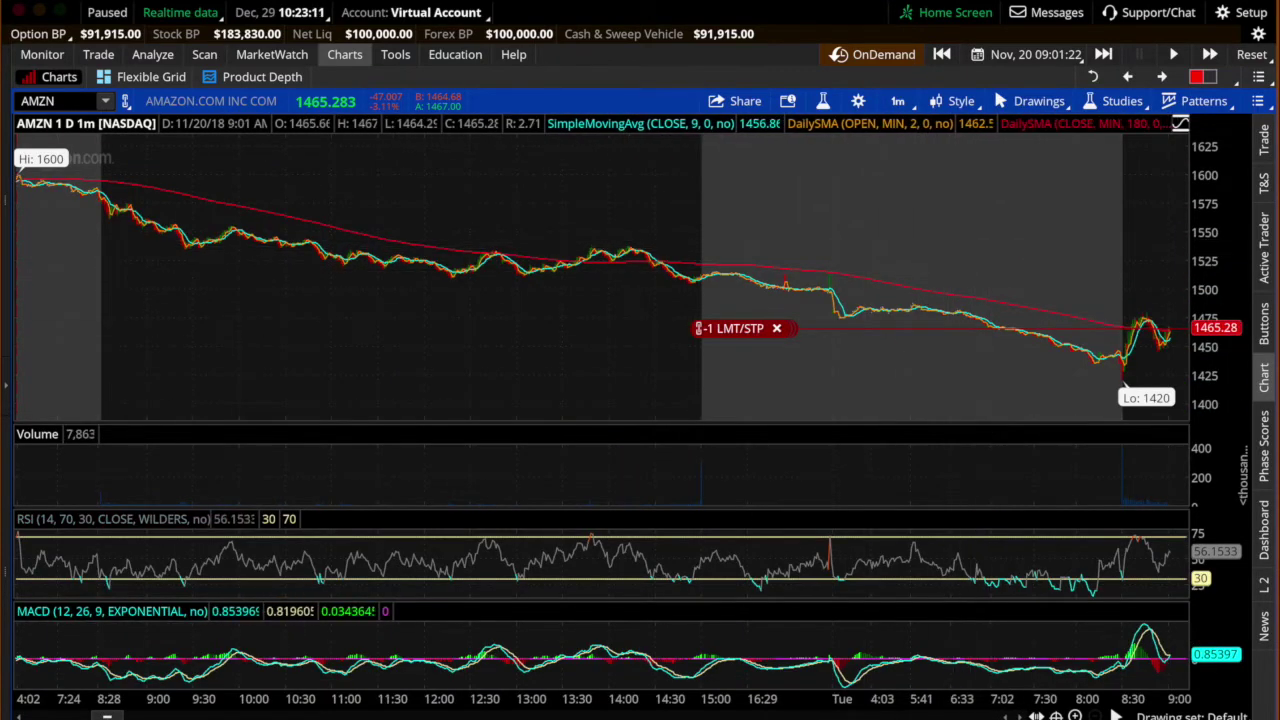
Resume the replay and show the working orders among the account's activity and positions.
left_click(1173, 54)
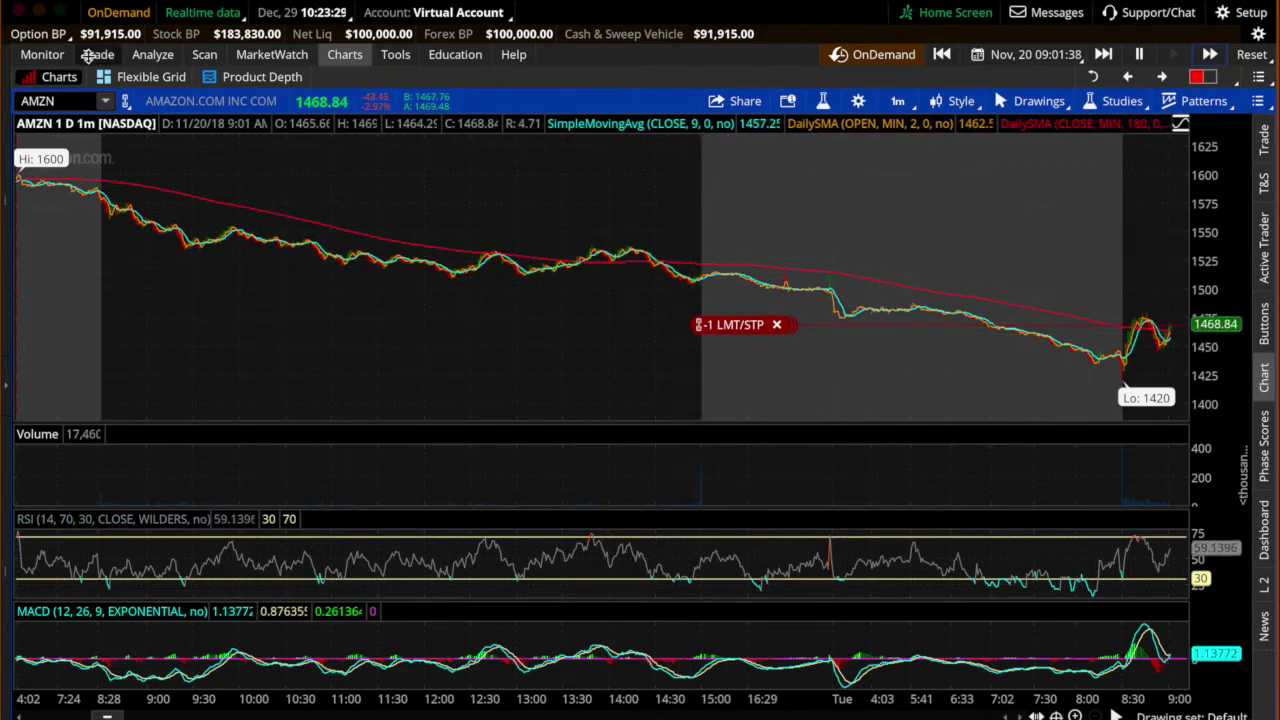
left_click(98, 54)
left_click(35, 56)
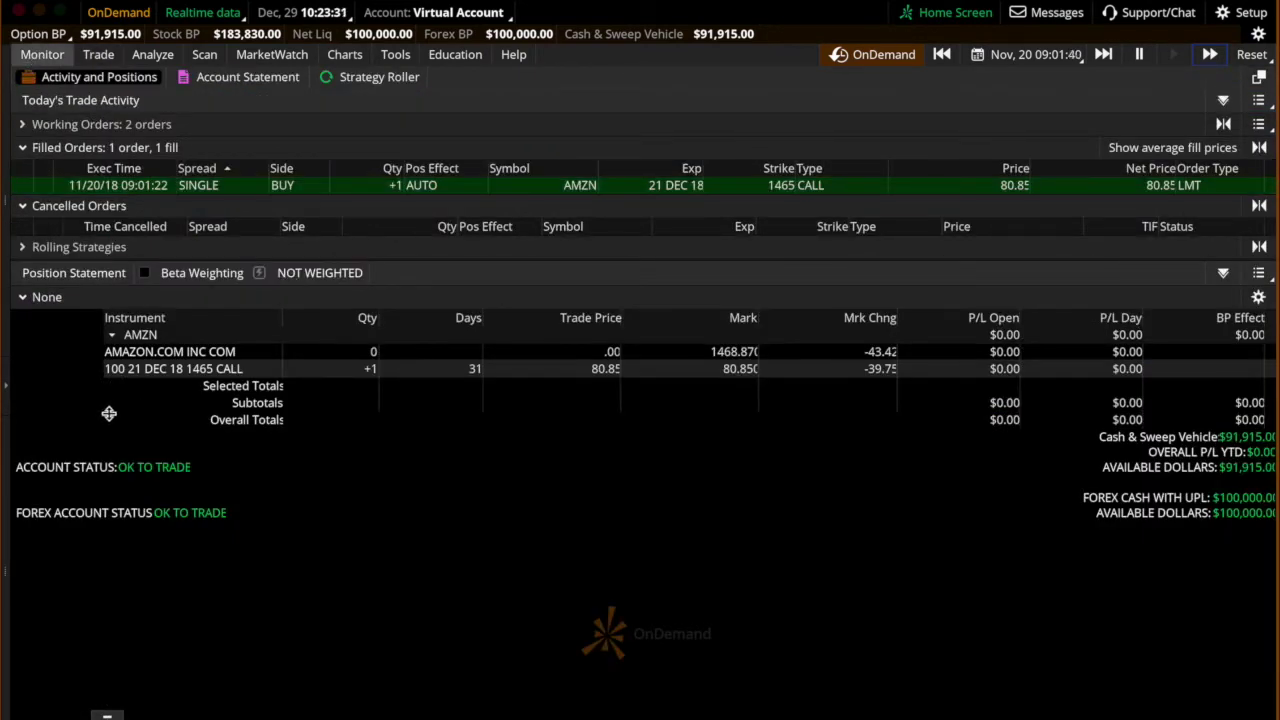
left_click(20, 126)
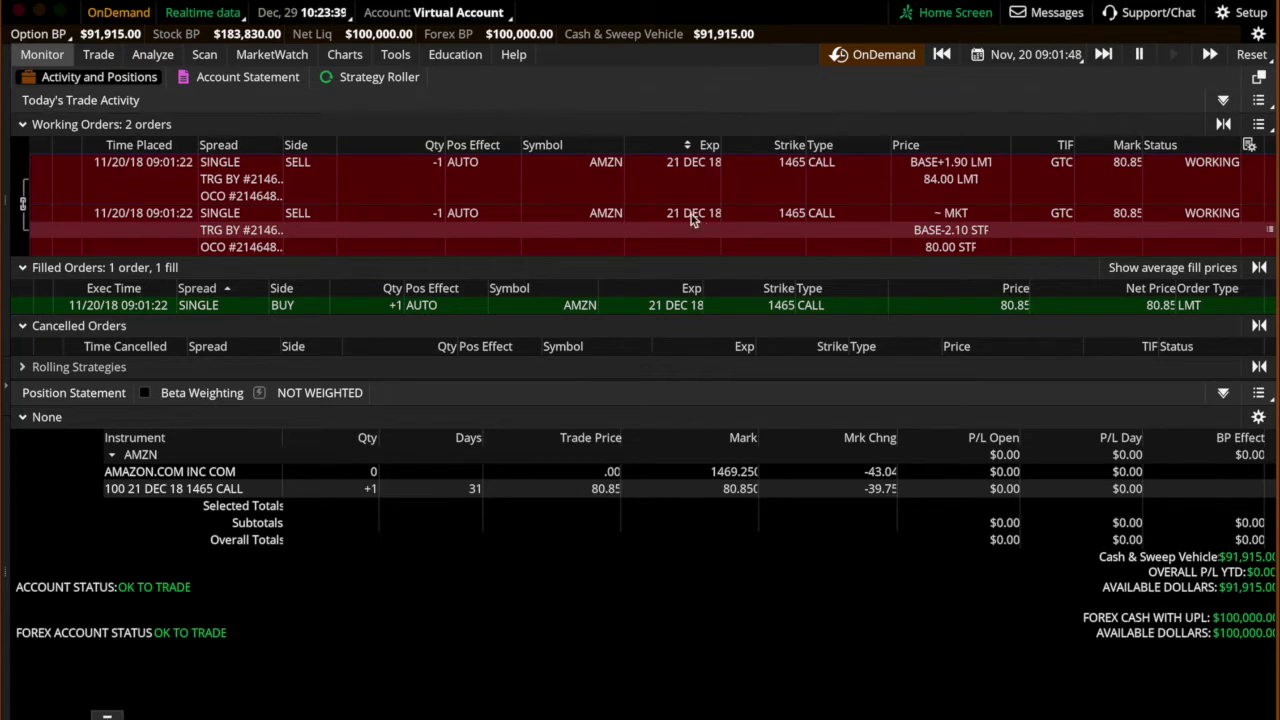
Return to the AMZN chart and pause the OnDemand replay.
left_click(344, 54)
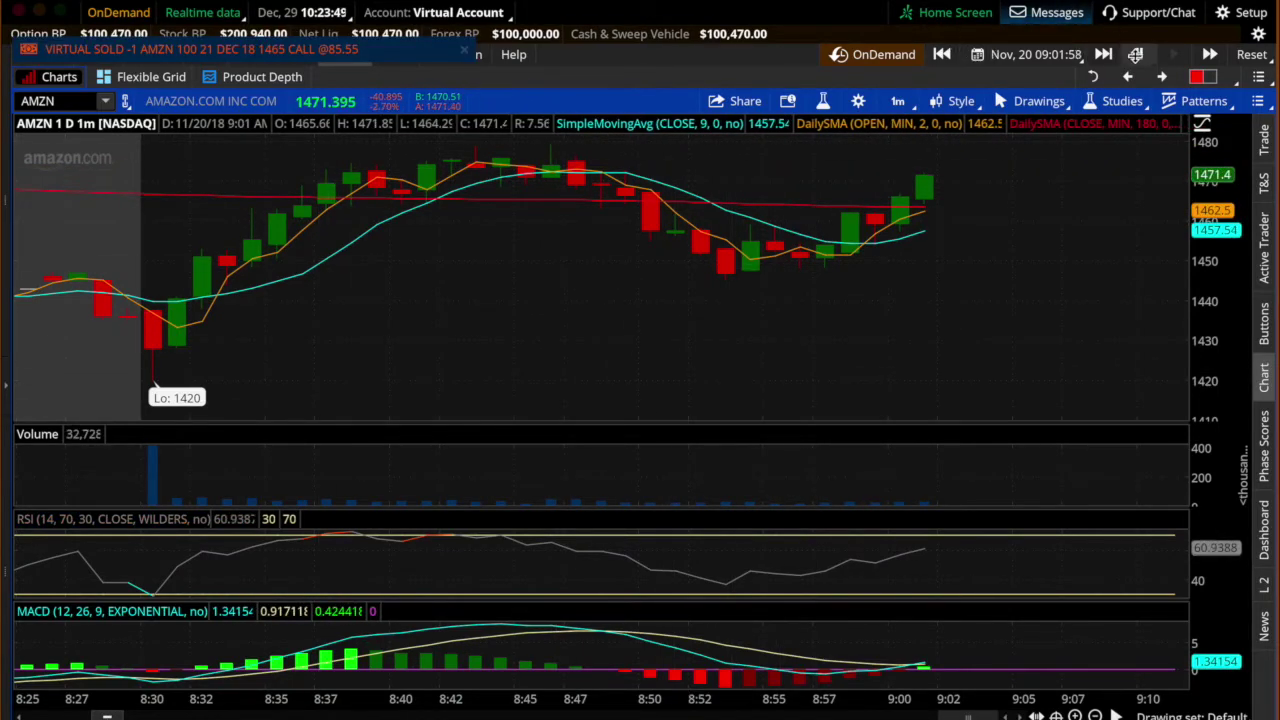
left_click(1135, 54)
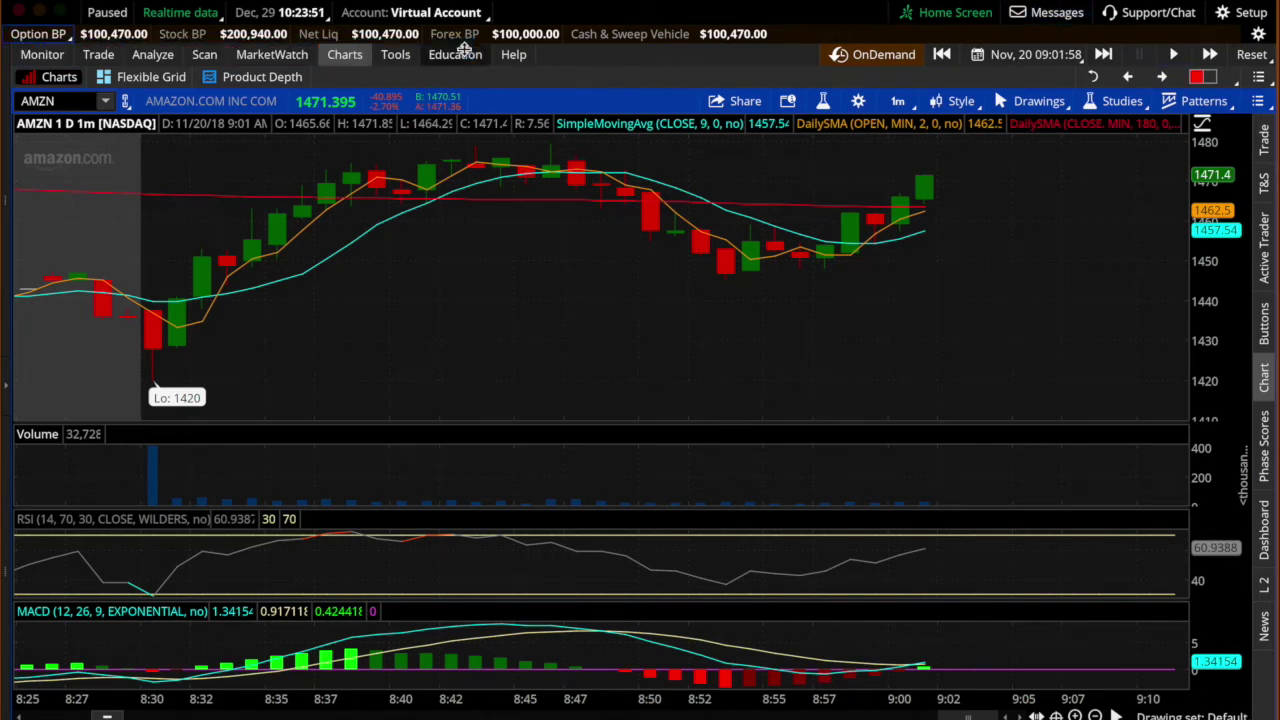
Review the AMZN 1465 call's position on the trading page and the account's filled and cancelled orders.
left_click(98, 54)
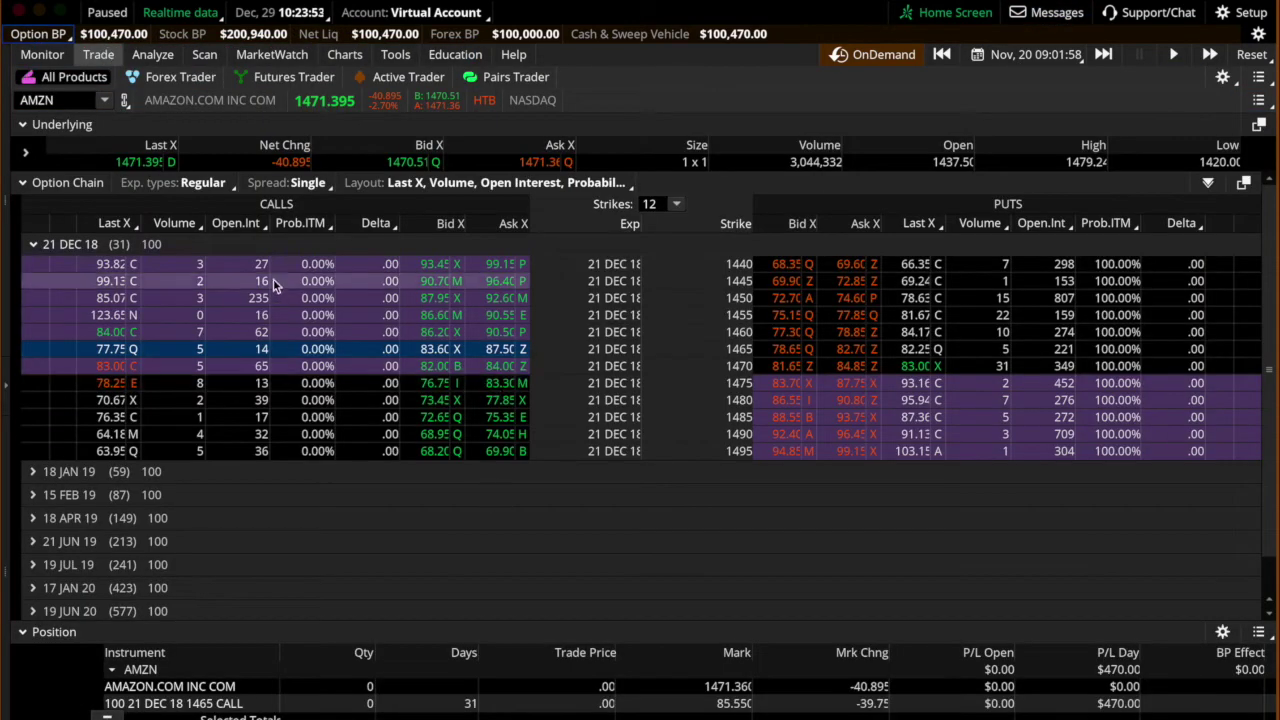
left_click(236, 706)
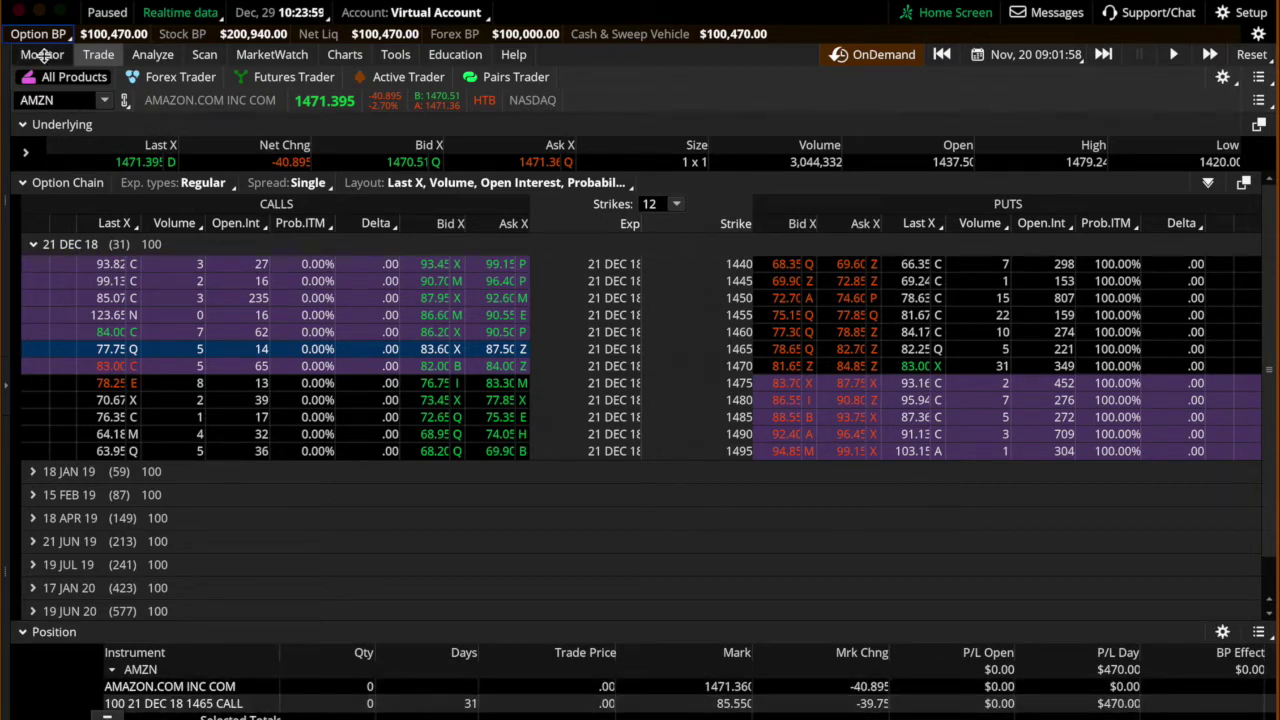
left_click(42, 54)
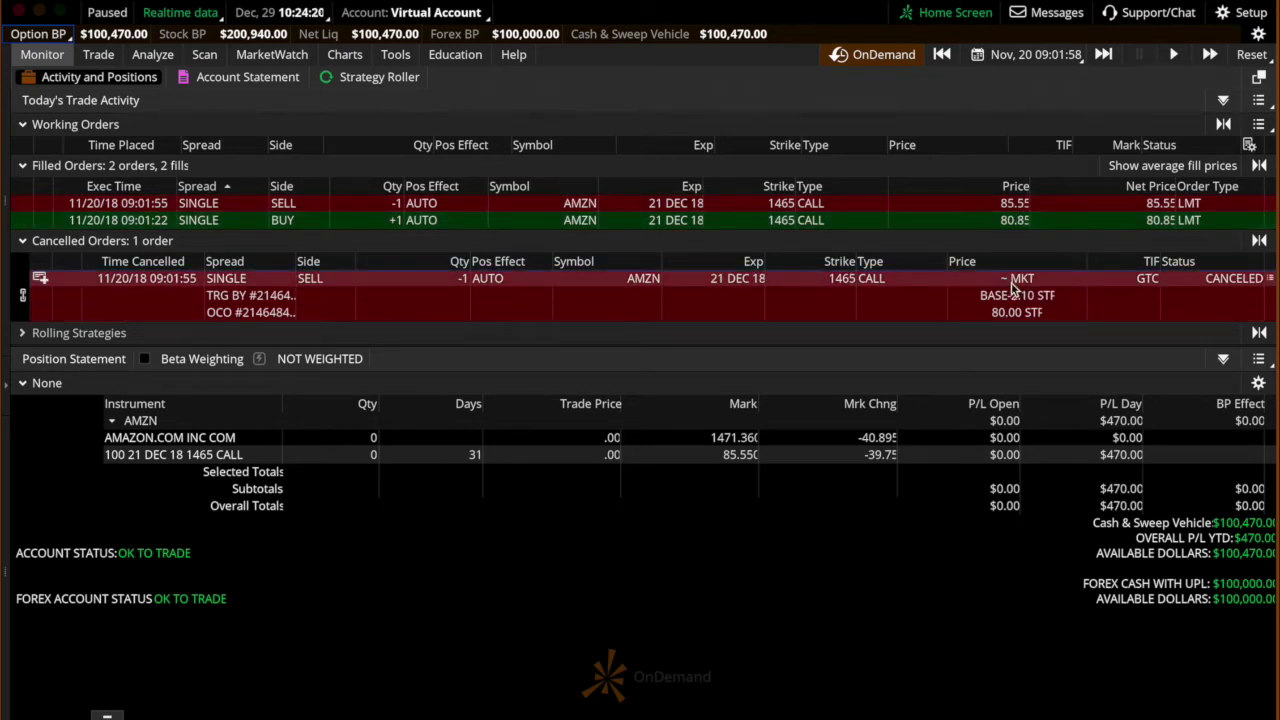
Return to the AMZN option chain and start a custom buy order with OCO Bracket for the underlying stock.
left_click(98, 54)
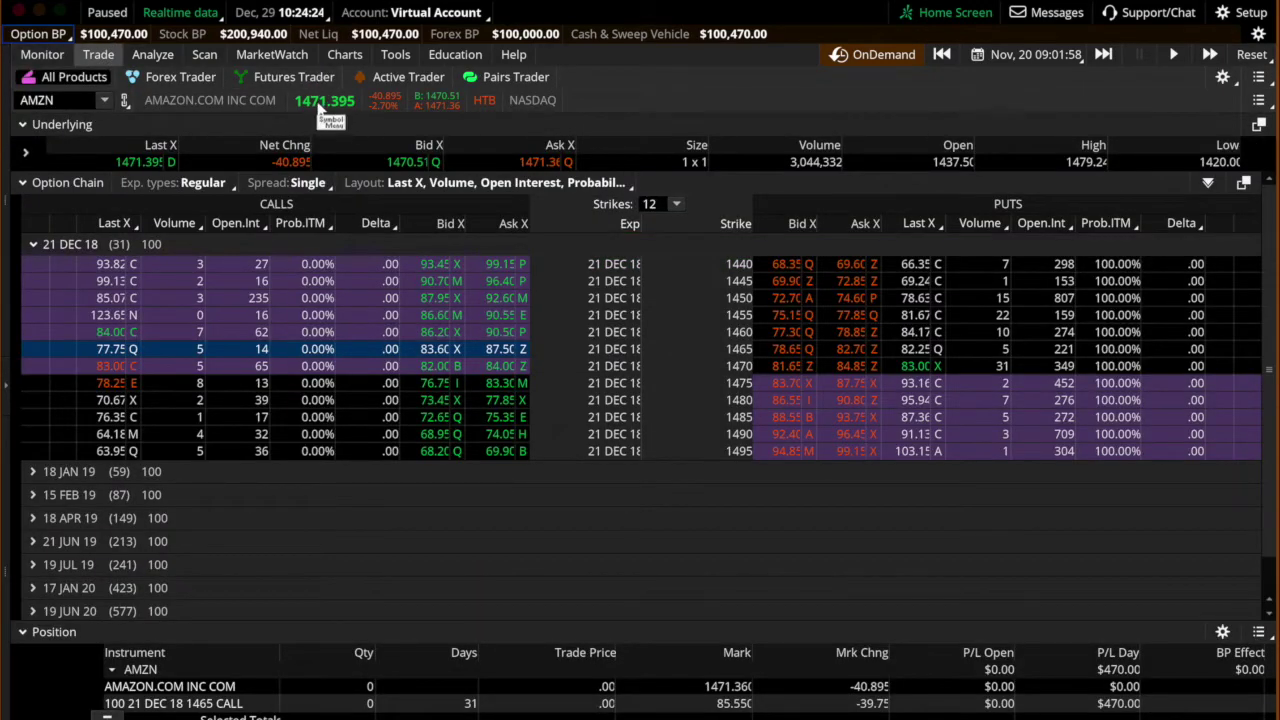
left_click(320, 110)
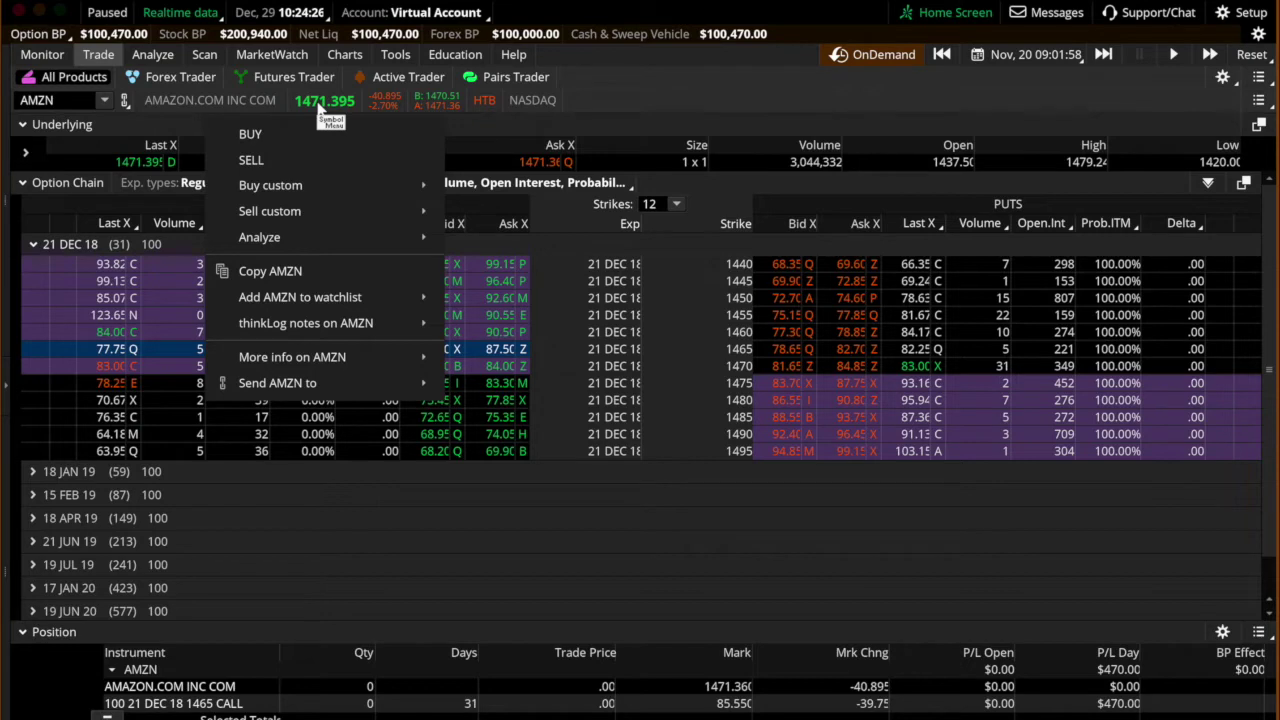
mouse_move(325, 180)
left_click(337, 105)
left_click(337, 105)
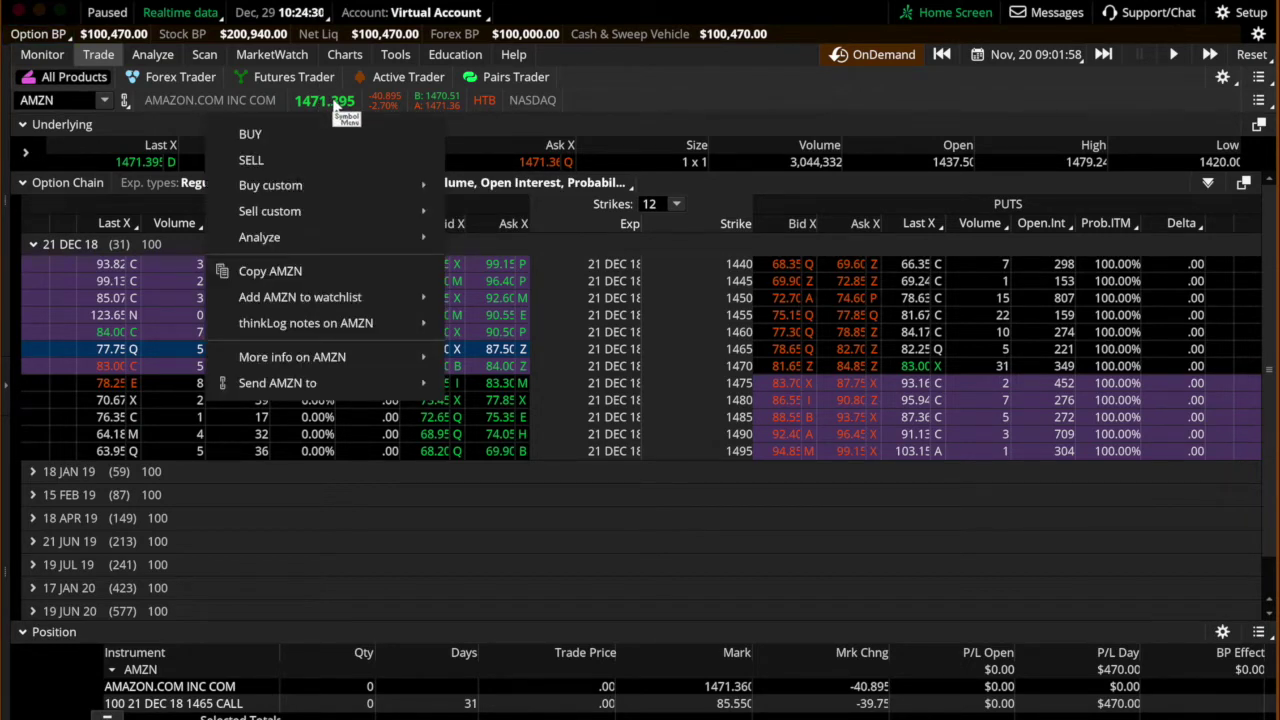
mouse_move(337, 173)
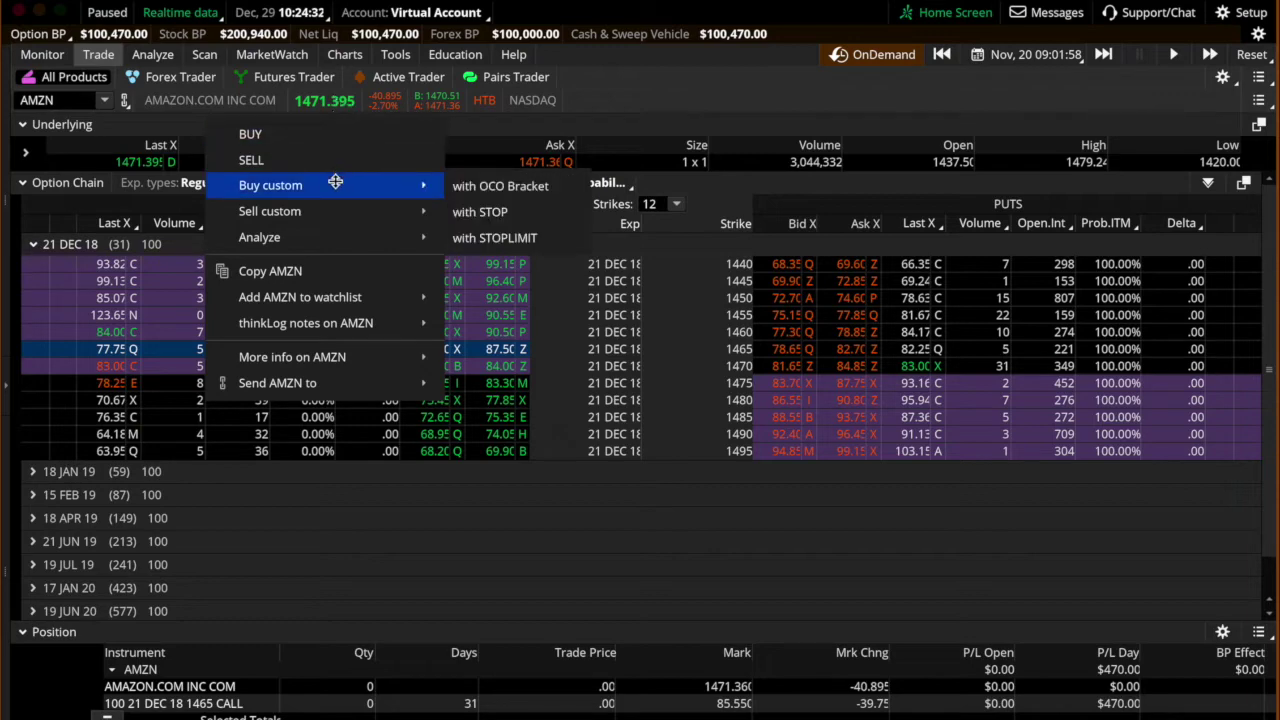
left_click(505, 186)
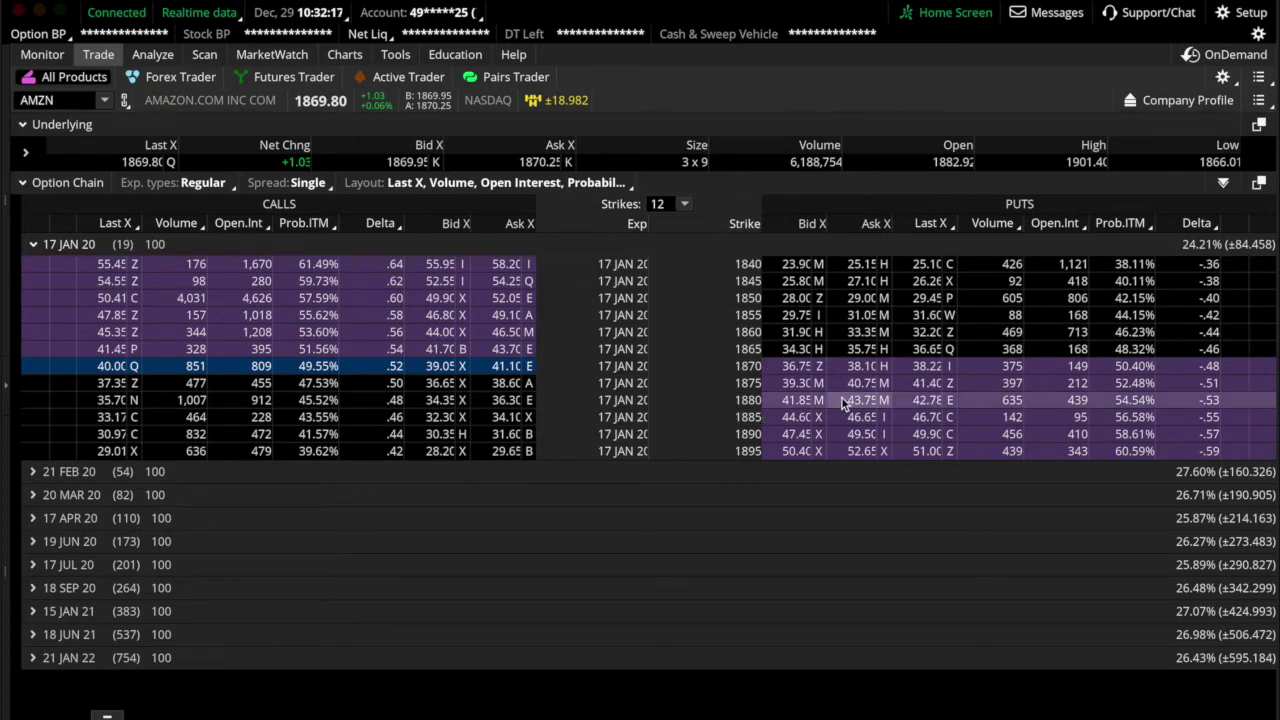
Create a custom buy order with OCO Bracket for the 17 JAN 20 AMZN 1870 call.
right_click(506, 371)
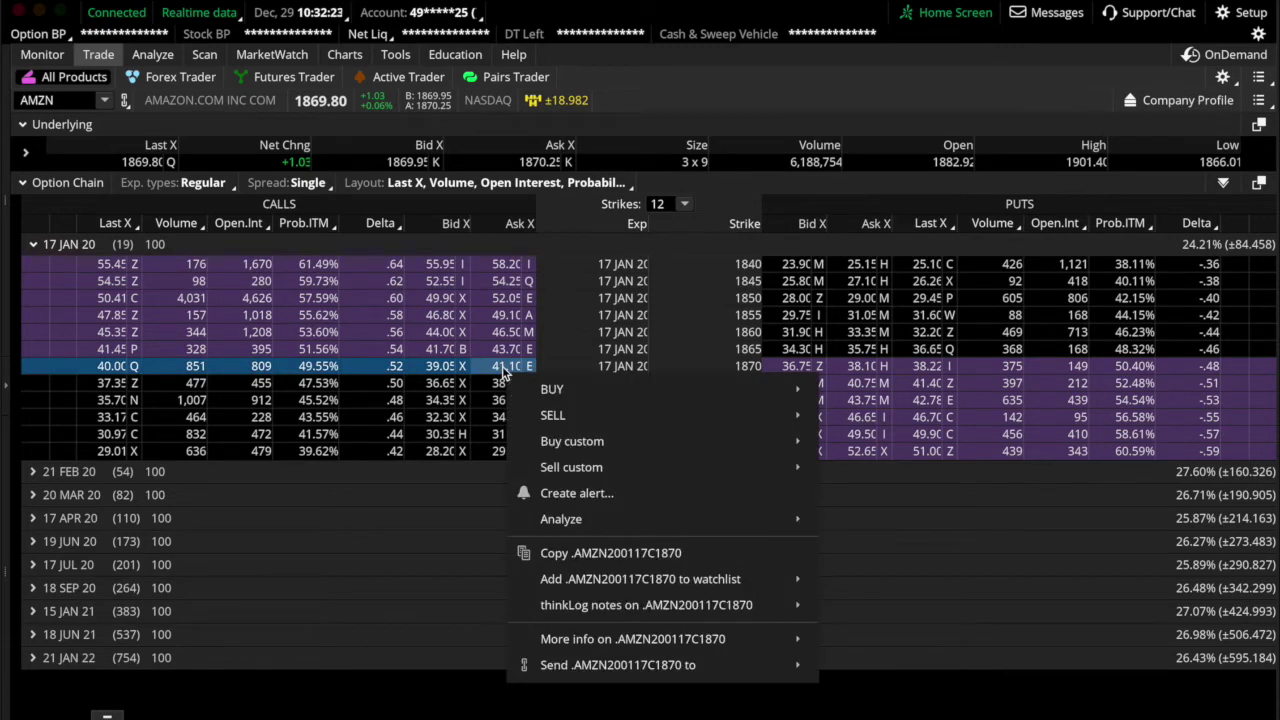
left_click(786, 116)
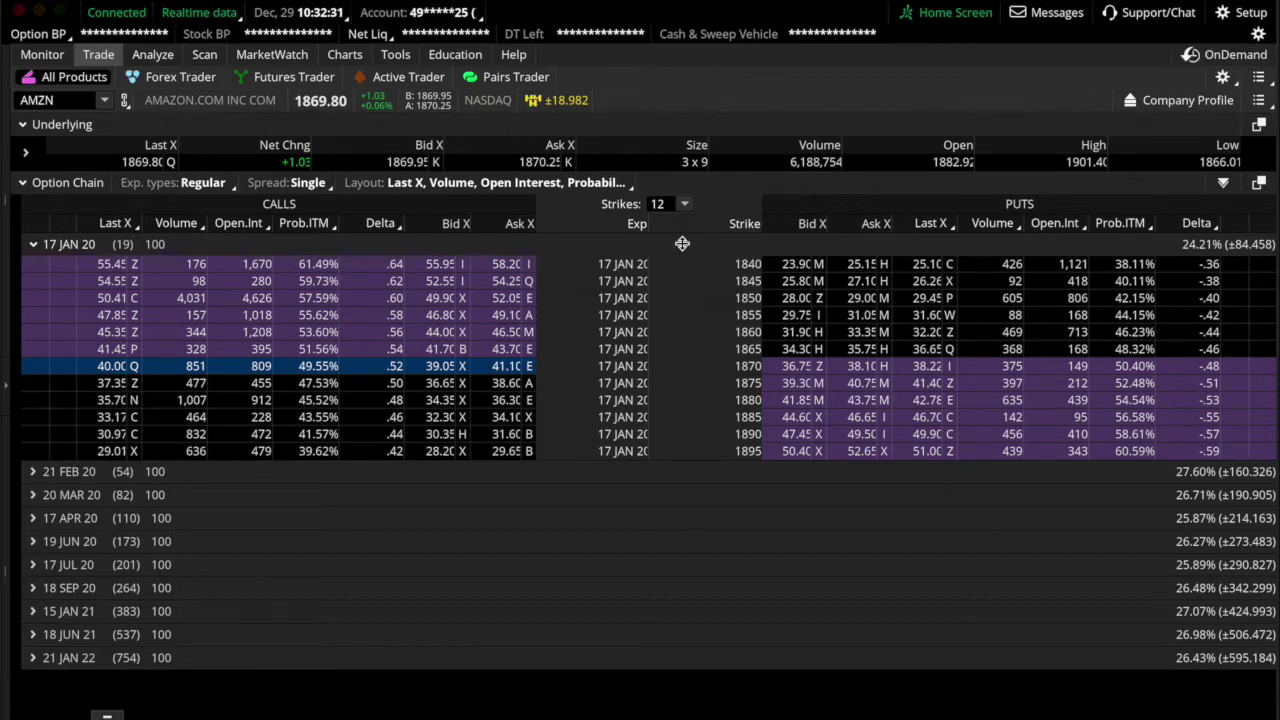
right_click(506, 372)
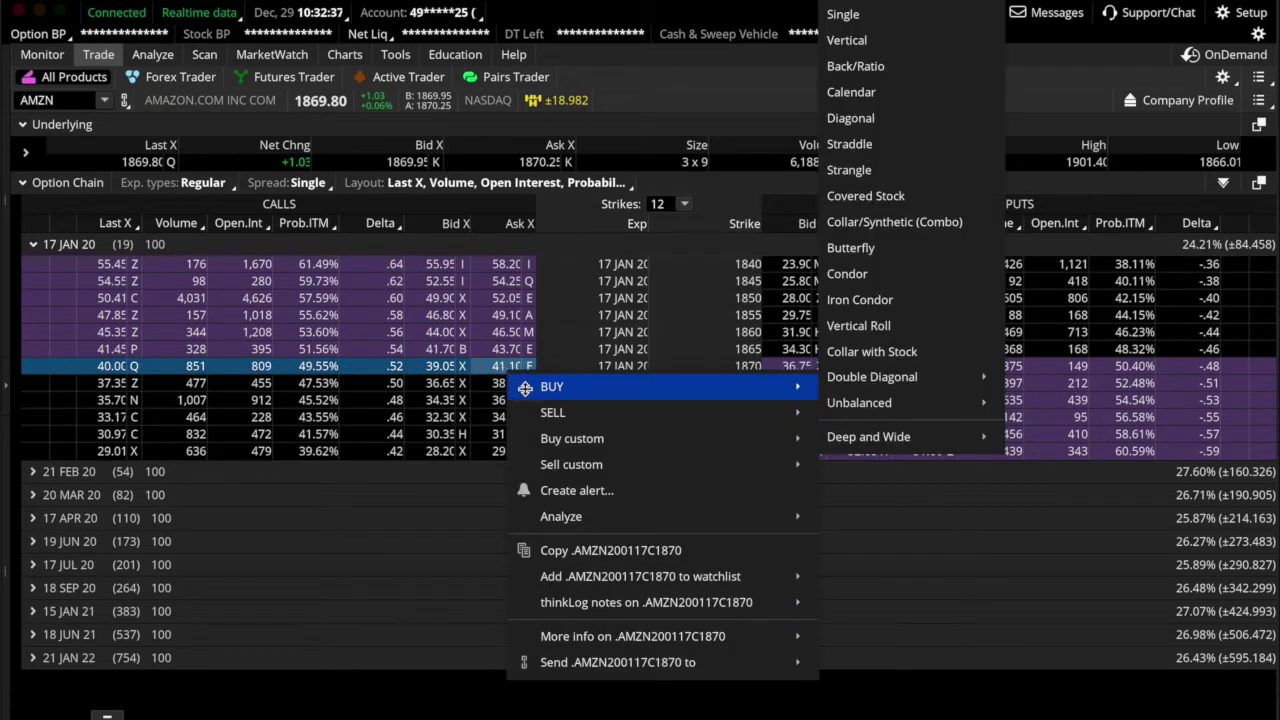
mouse_move(534, 428)
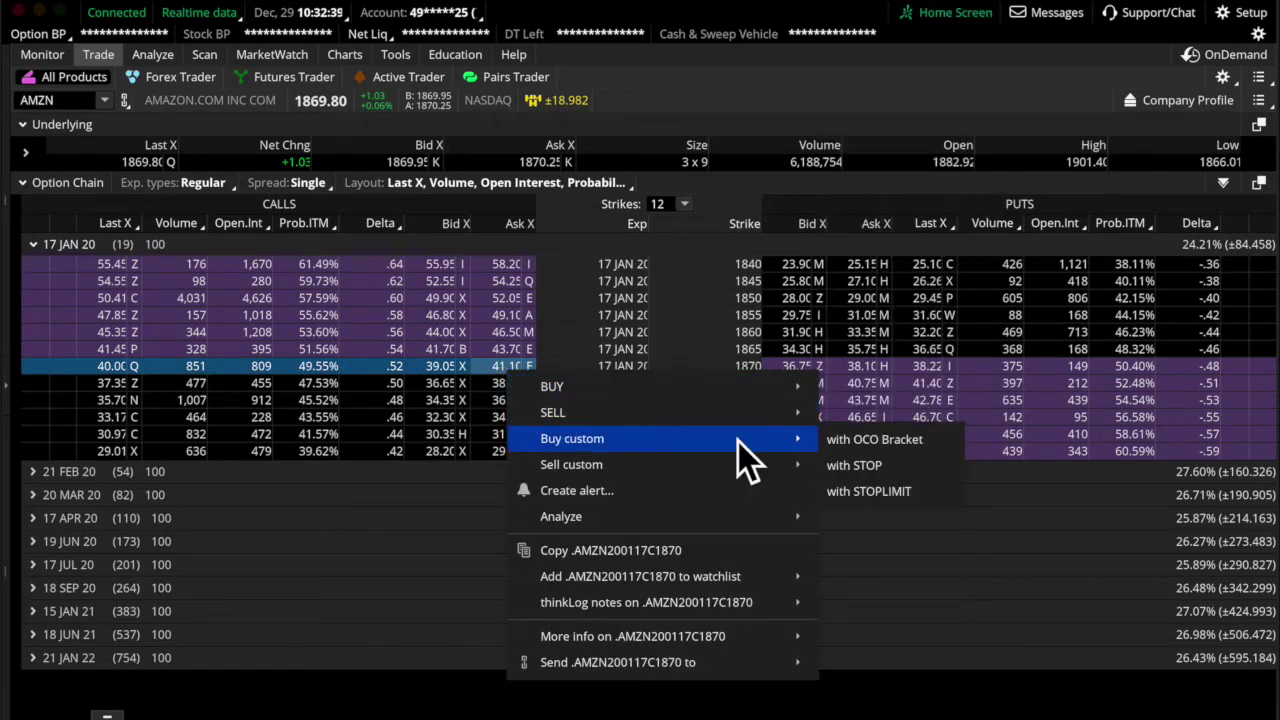
left_click(888, 439)
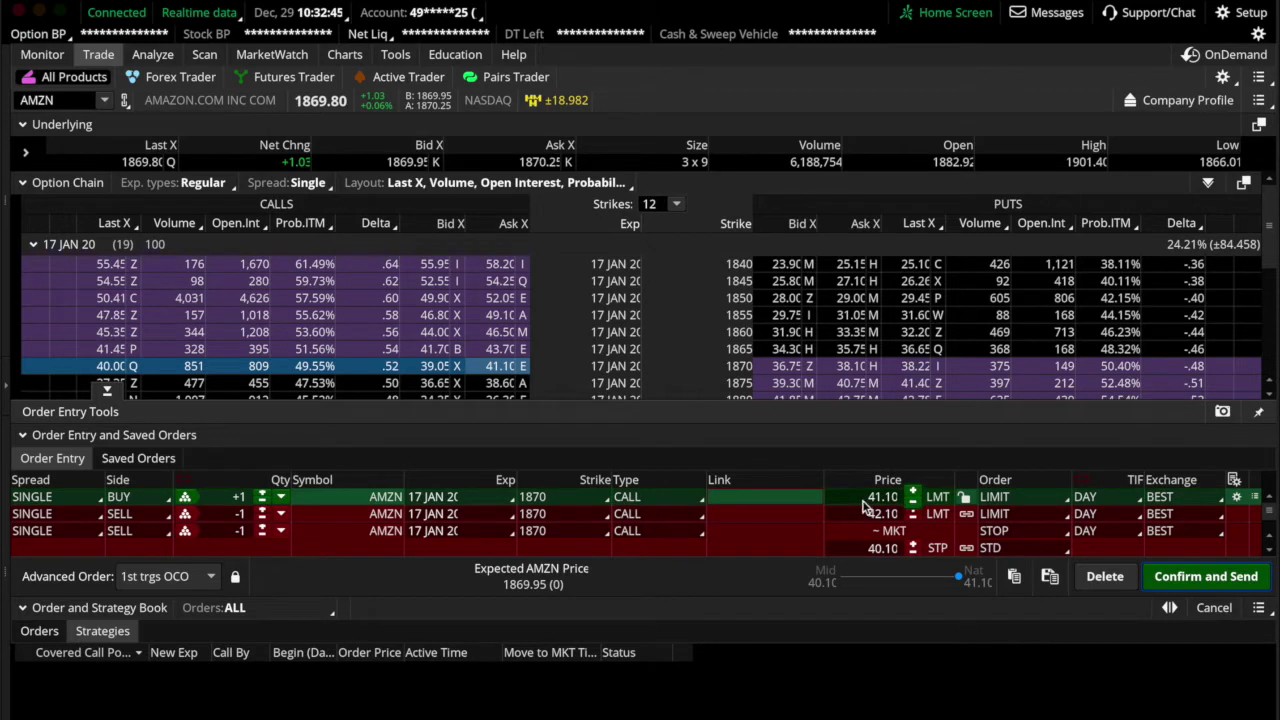
Keep the buy order's type as LIMIT and lock its price at 41.10.
left_click(1027, 497)
left_click(1027, 496)
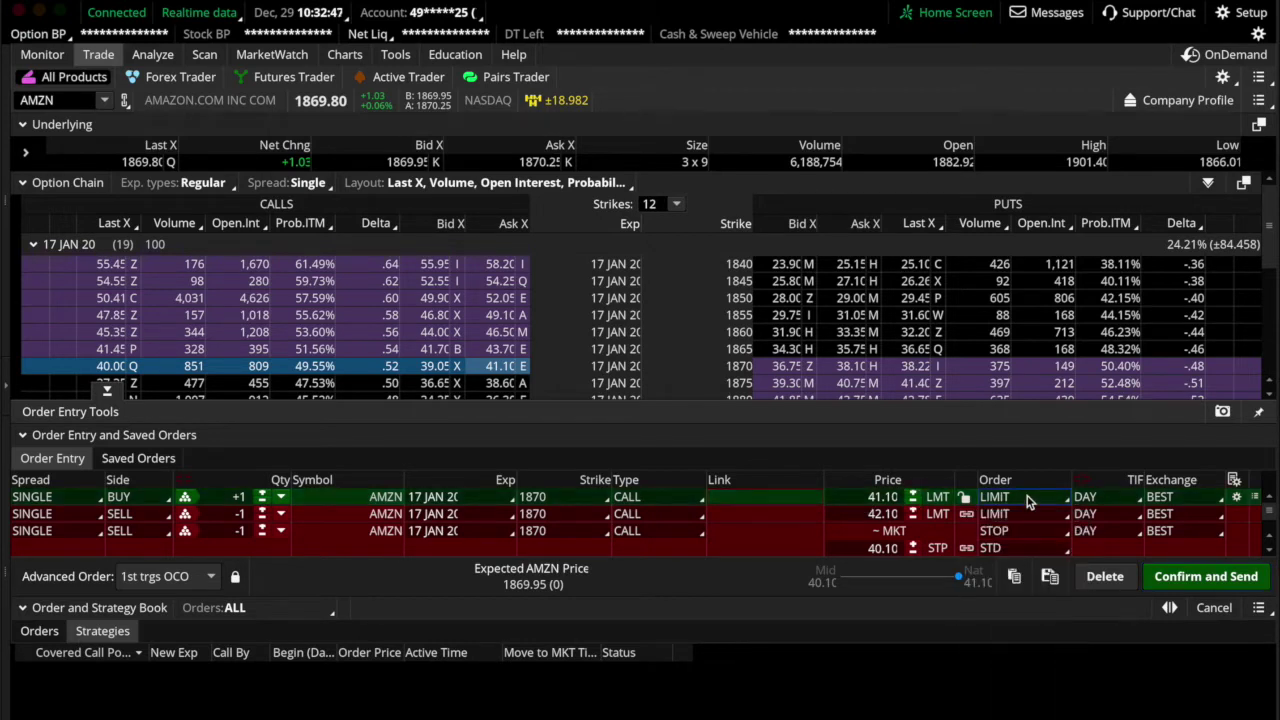
left_click(912, 501)
left_click(912, 492)
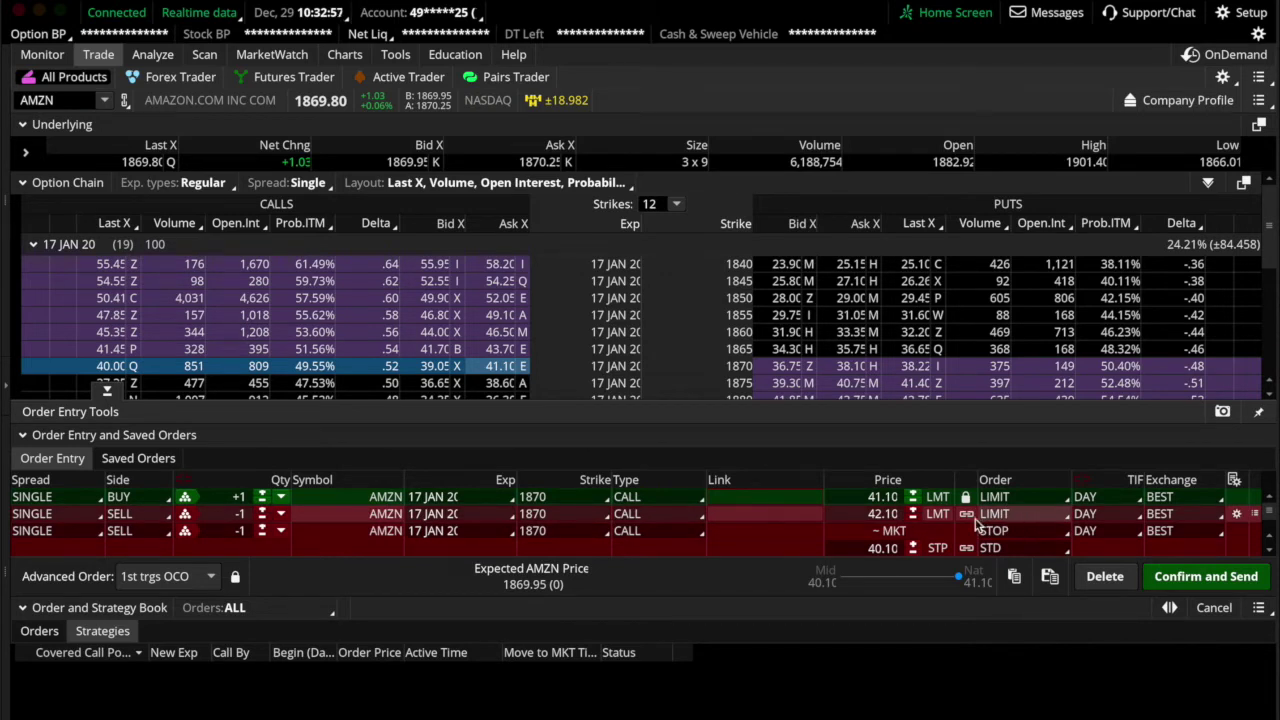
Set the first sell order's type to TRAILSTOP, trying TRAILSTOPLIMIT before returning to TRAILSTOP.
left_click(1047, 522)
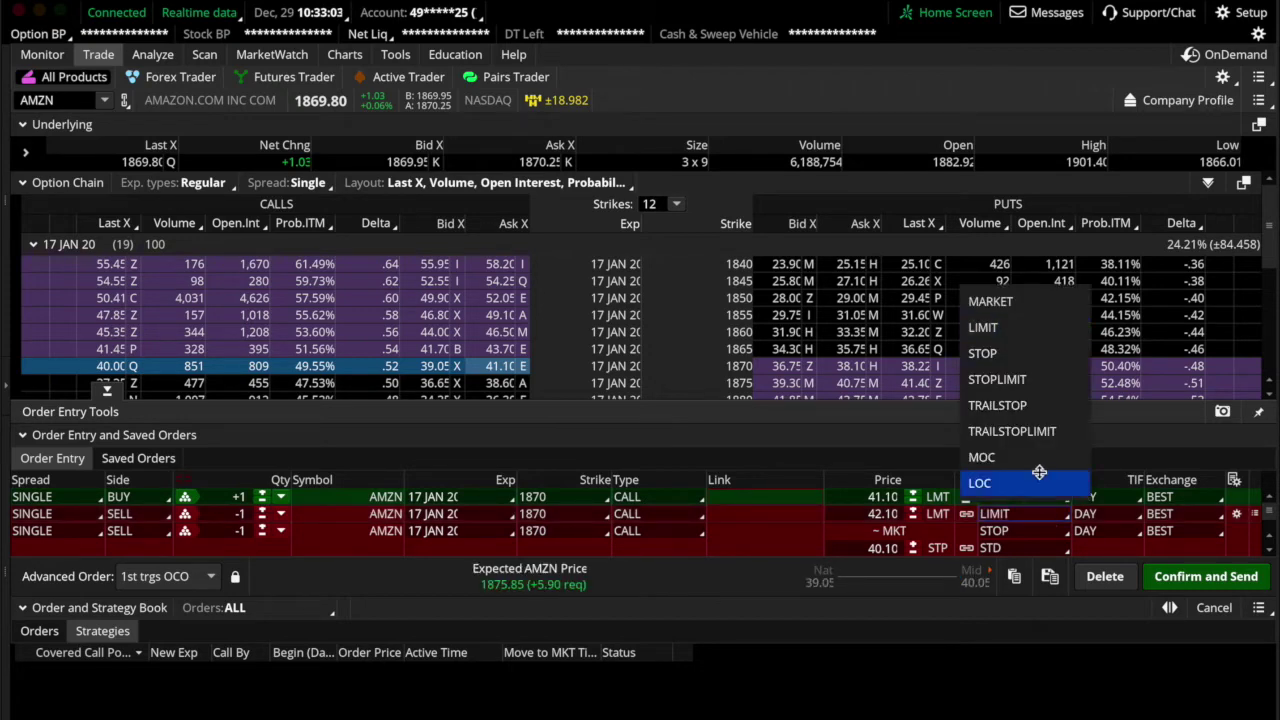
left_click(1026, 408)
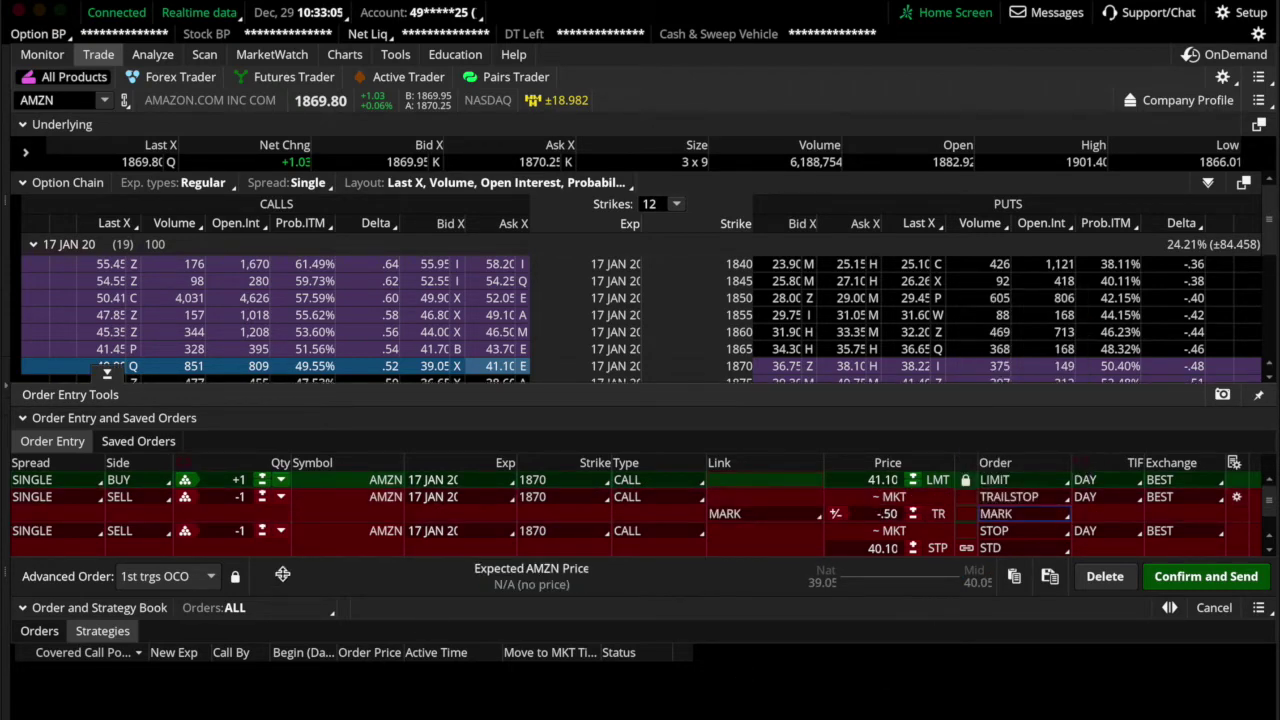
left_click(1040, 503)
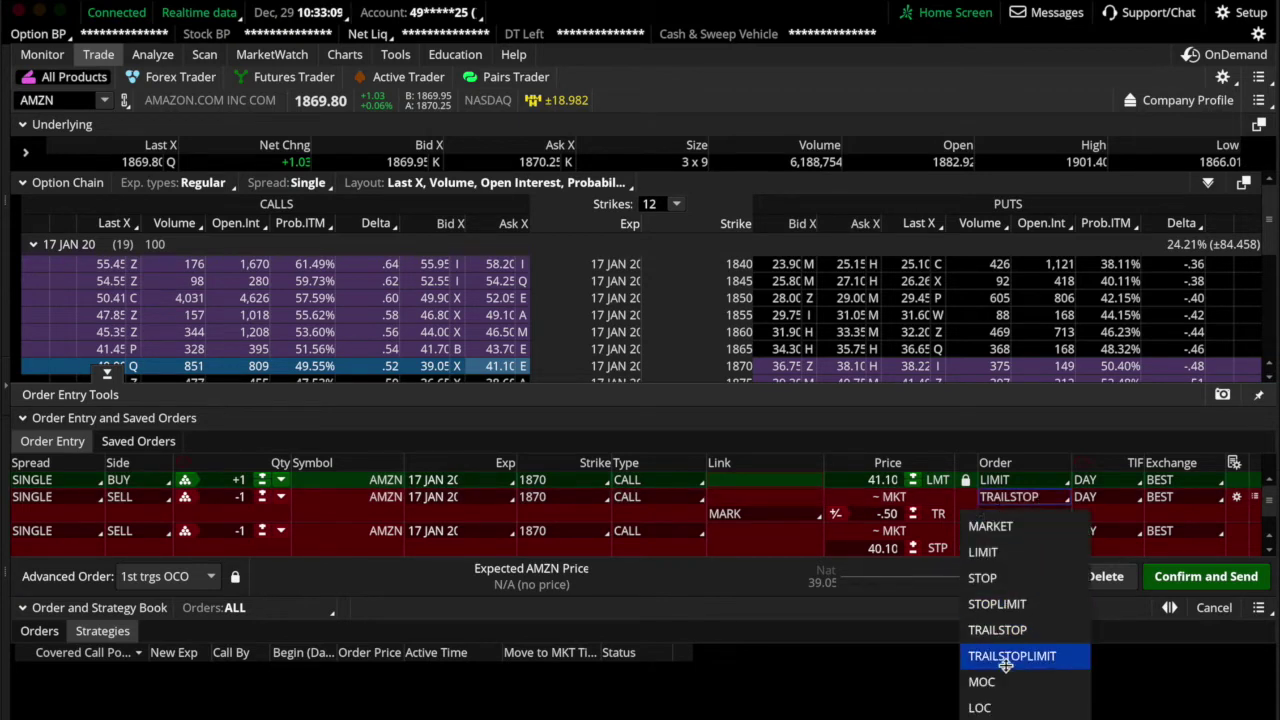
left_click(1008, 659)
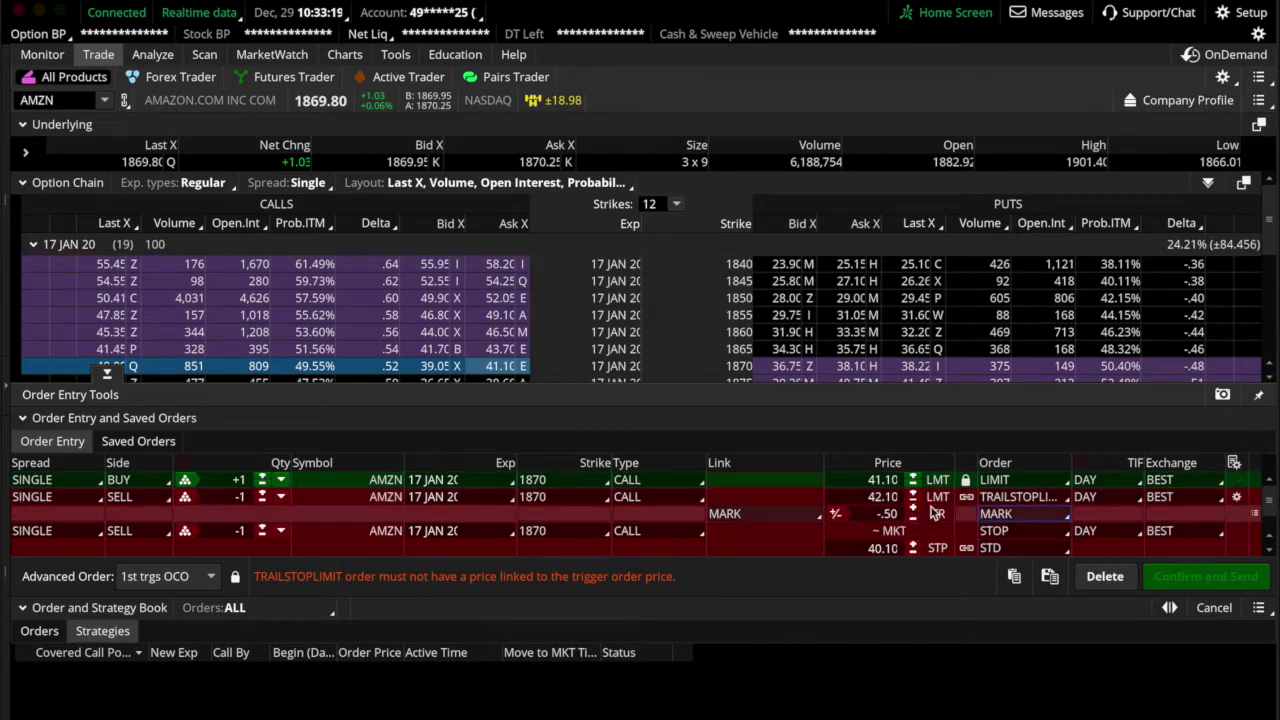
left_click(1016, 497)
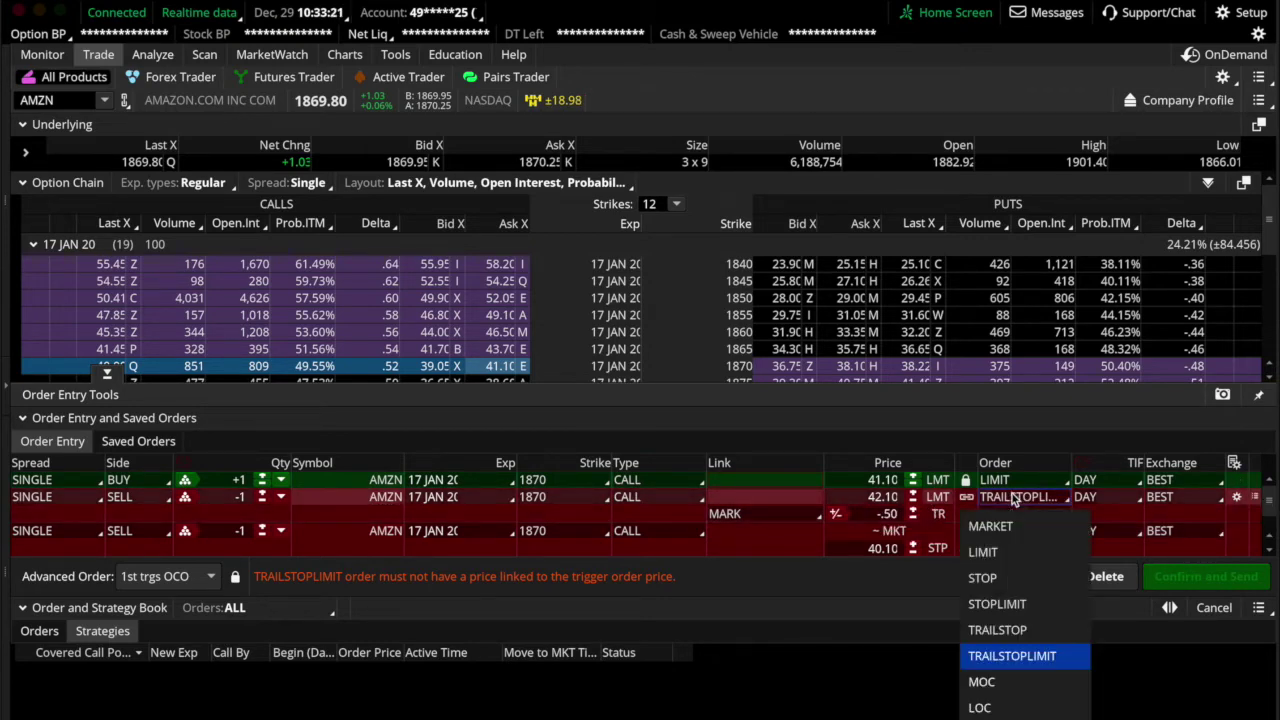
left_click(1012, 630)
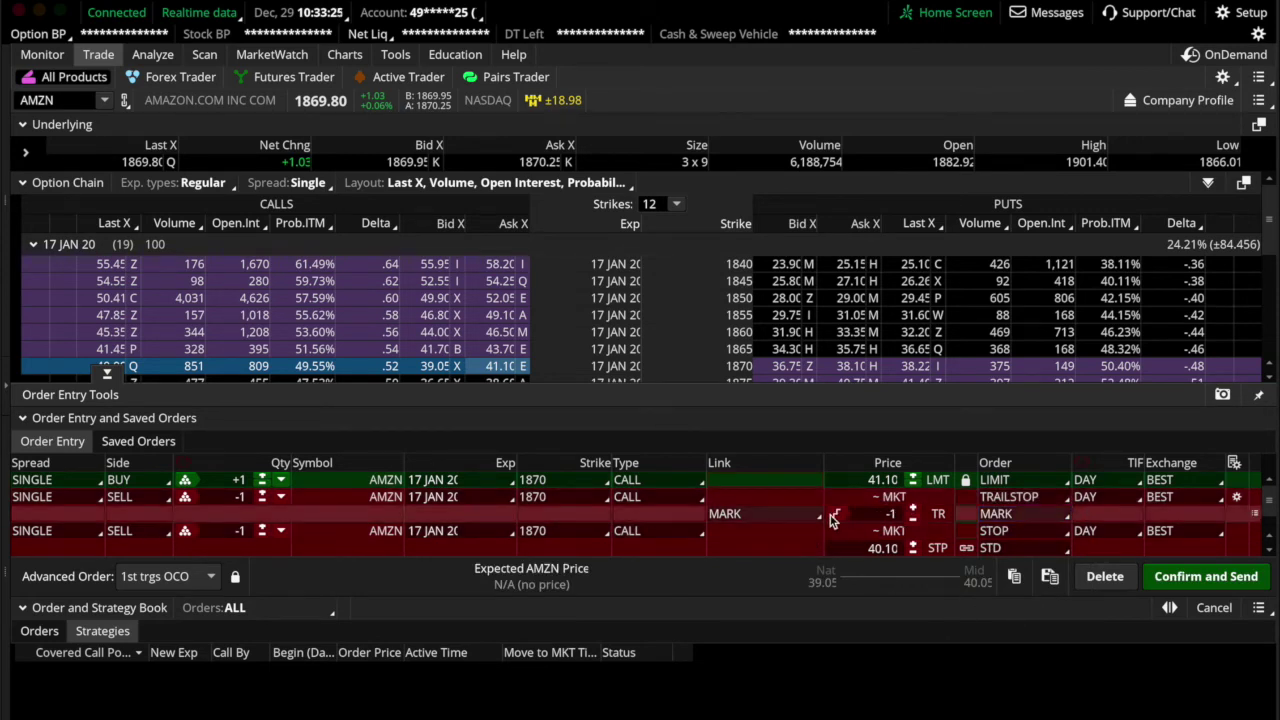
Switch the trailing stop's offset from MARK to a percentage, using -5.00%.
left_click(835, 513)
left_click(836, 514)
left_click(835, 513)
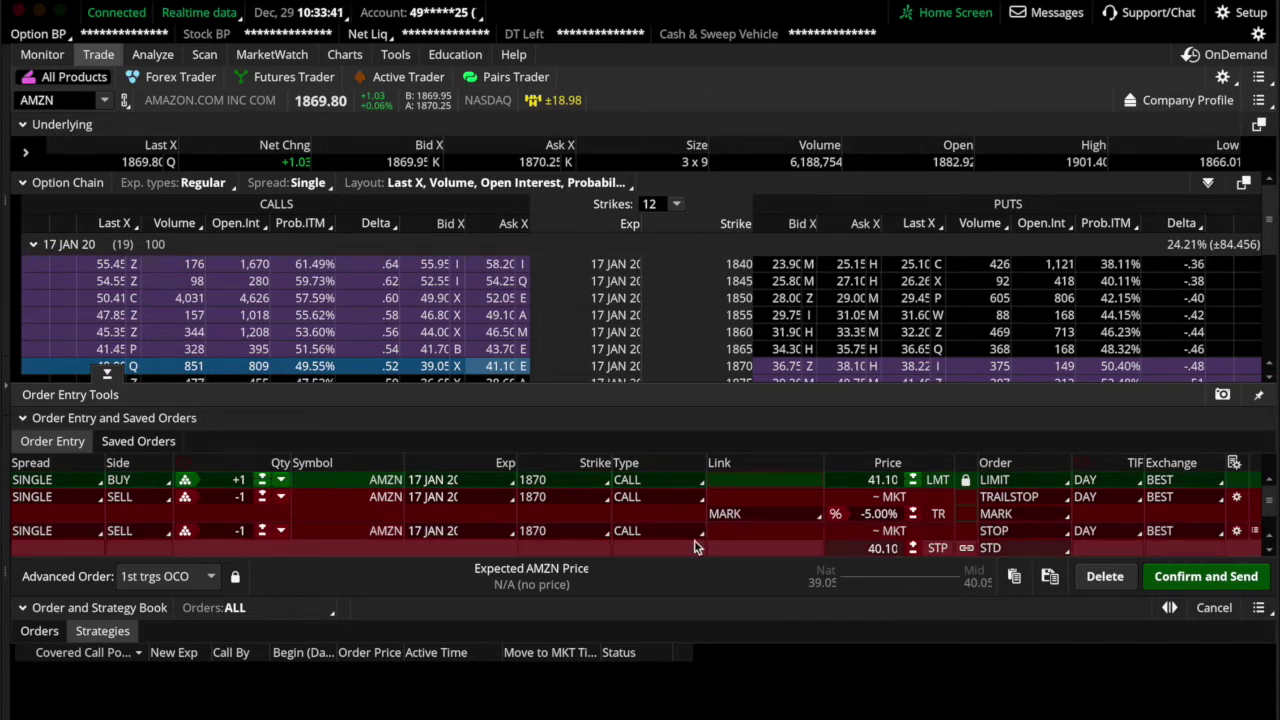
Examine the standard stop order's price and the order types available for the trailing sell order.
left_click(856, 548)
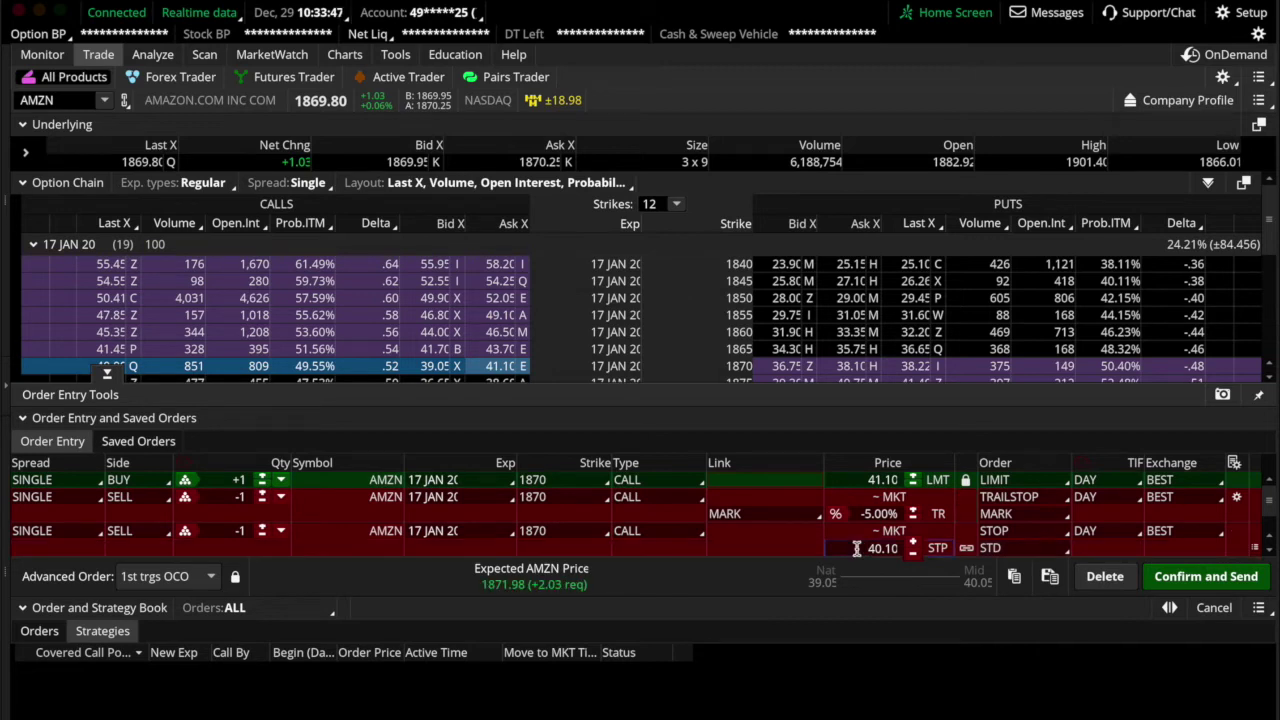
left_click_drag(856, 548, 938, 552)
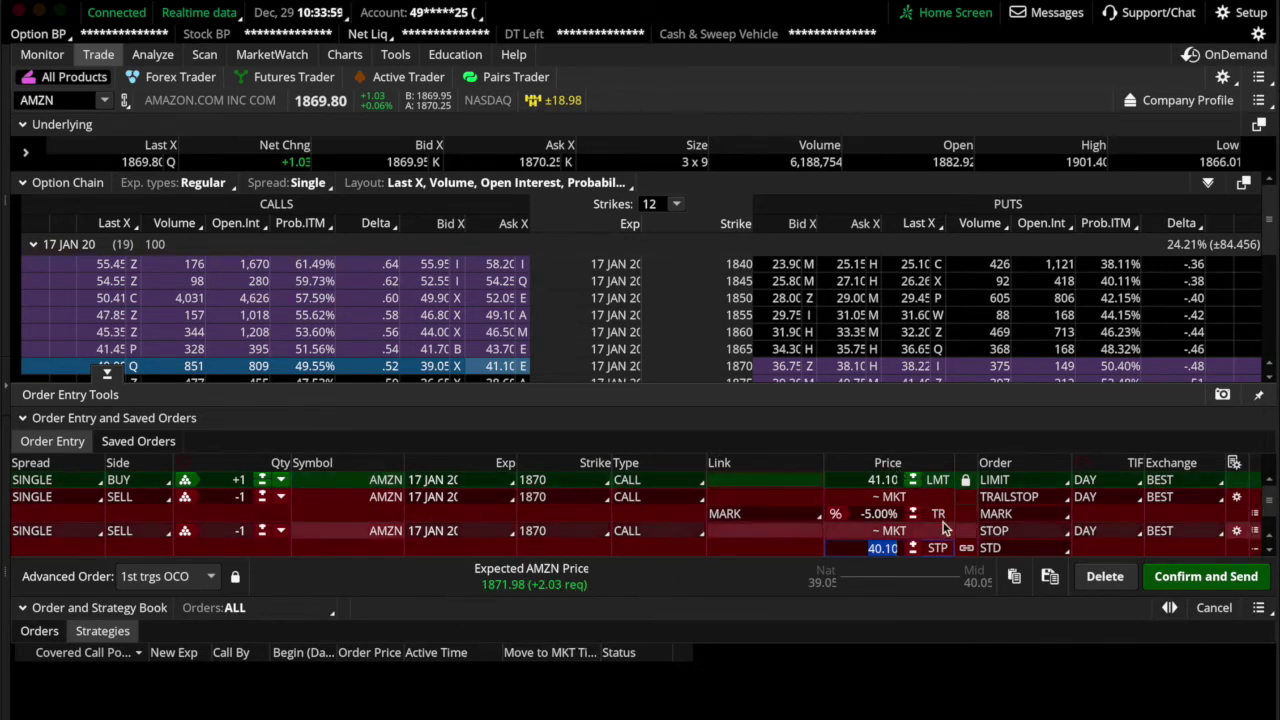
key("shift+Tab")
key("shift+Tab")
key("shift+Tab")
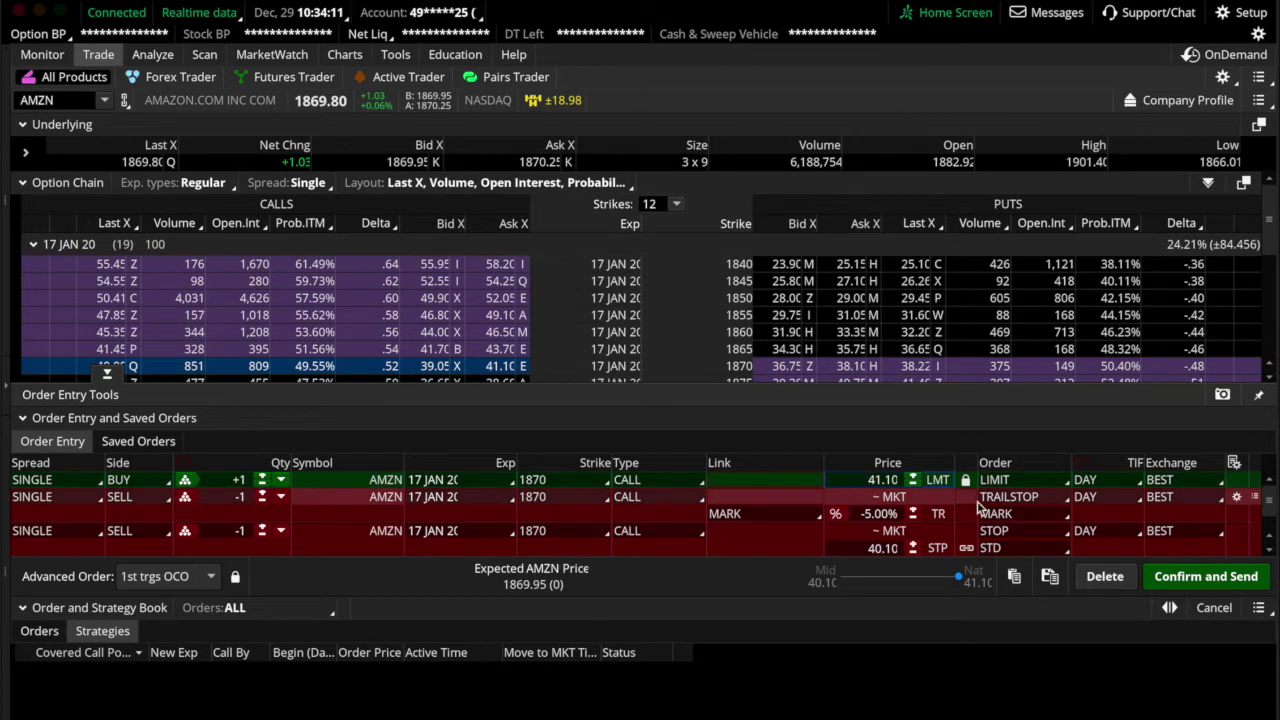
left_click(1025, 501)
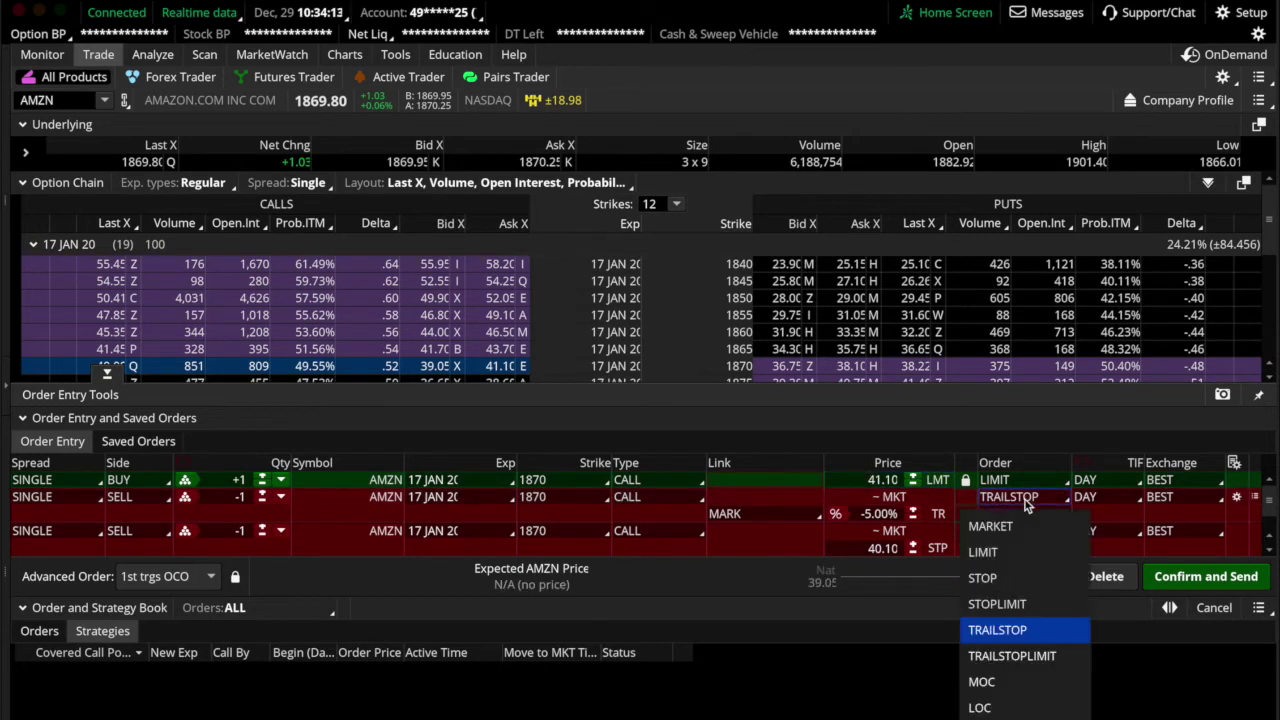
left_click(1025, 505)
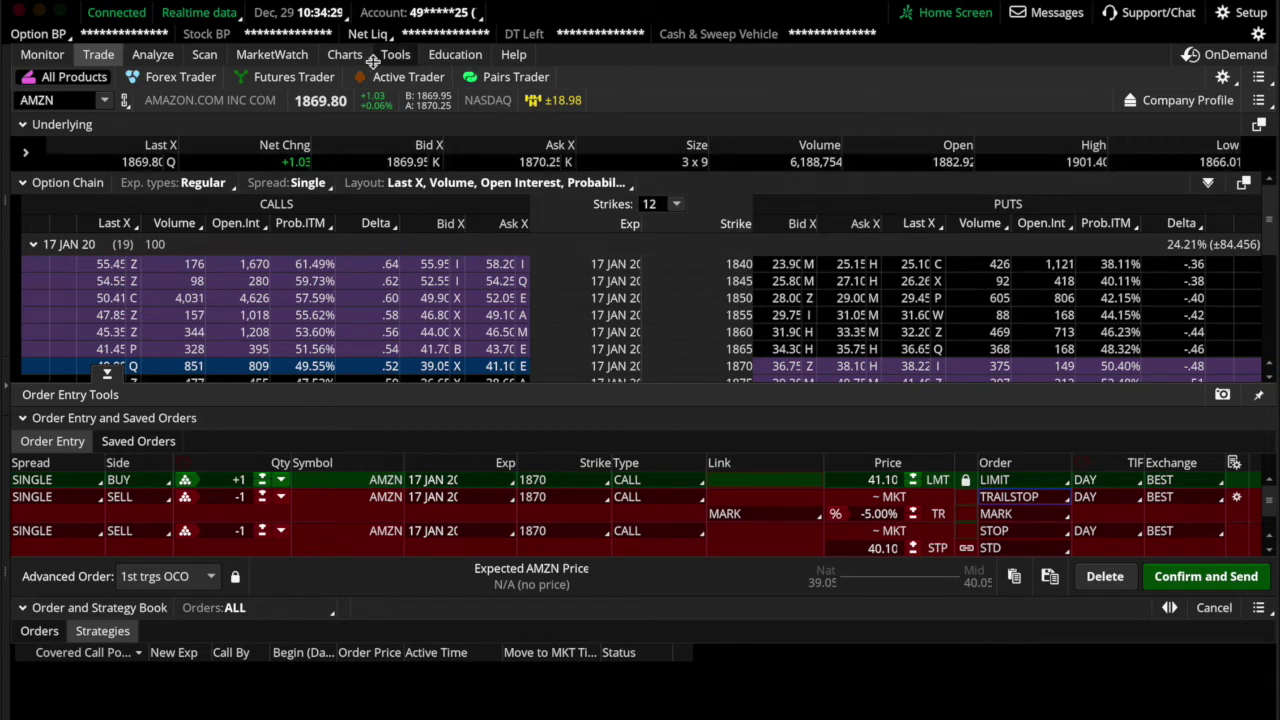
mouse_move(350, 58)
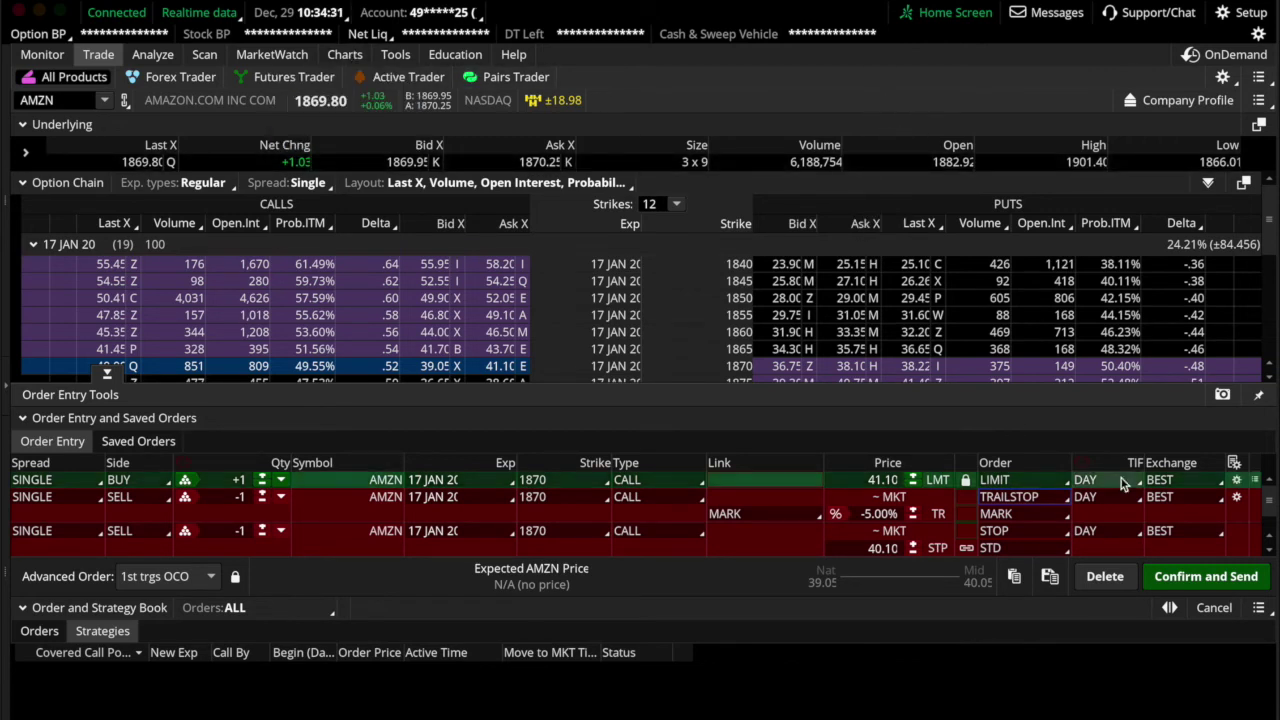